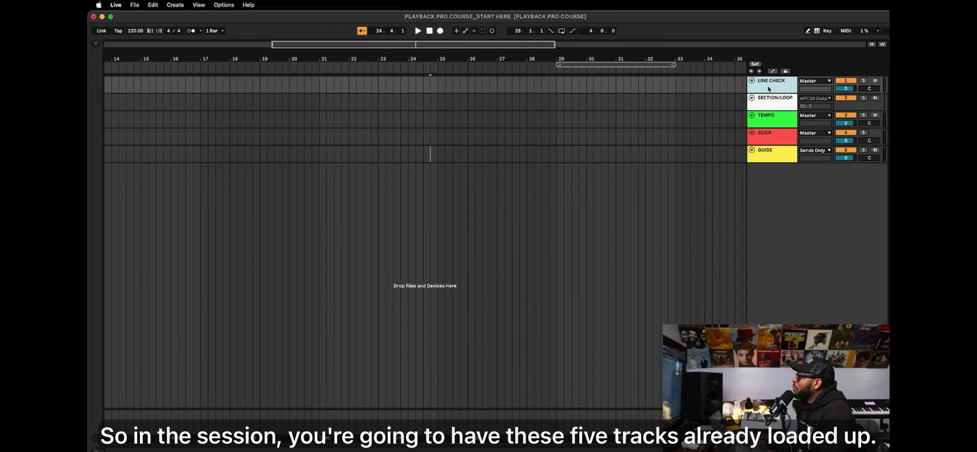
Search the browser for LINE and add Line Check.amxd after the existing device on the LINE CHECK track.
double_click(769, 89)
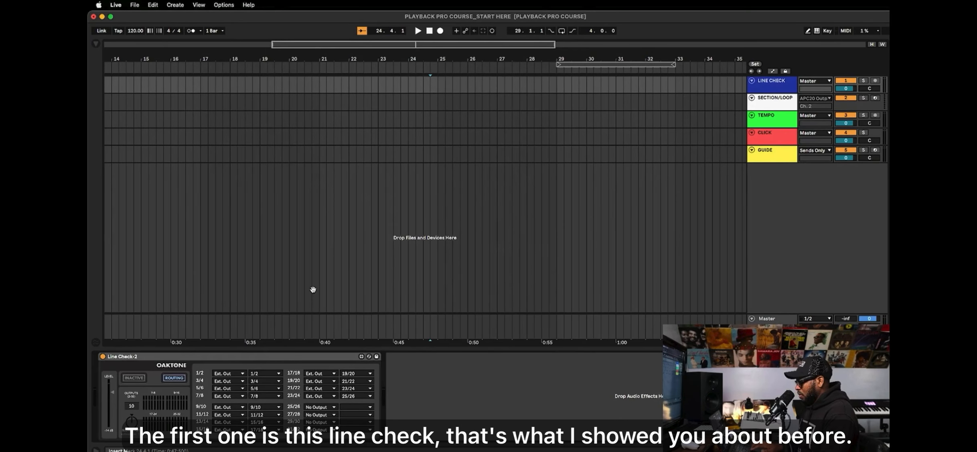
key(alt+super+b)
click(200, 45)
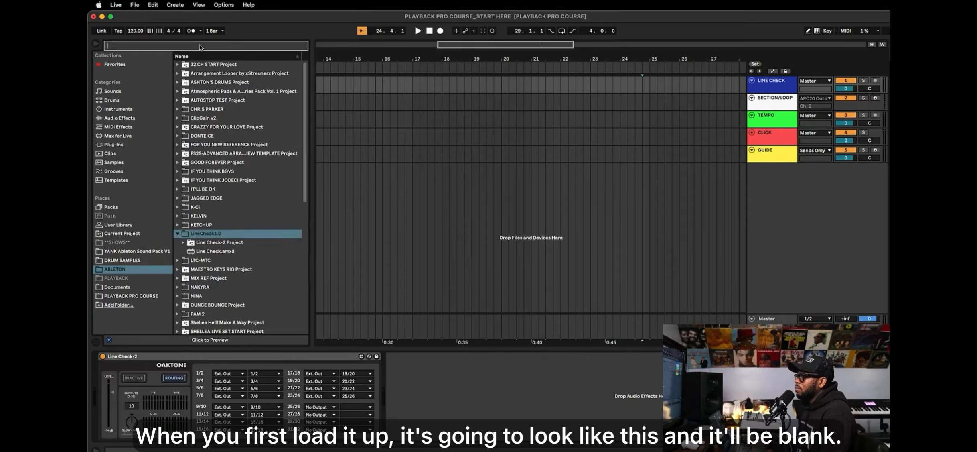
text(LINE)
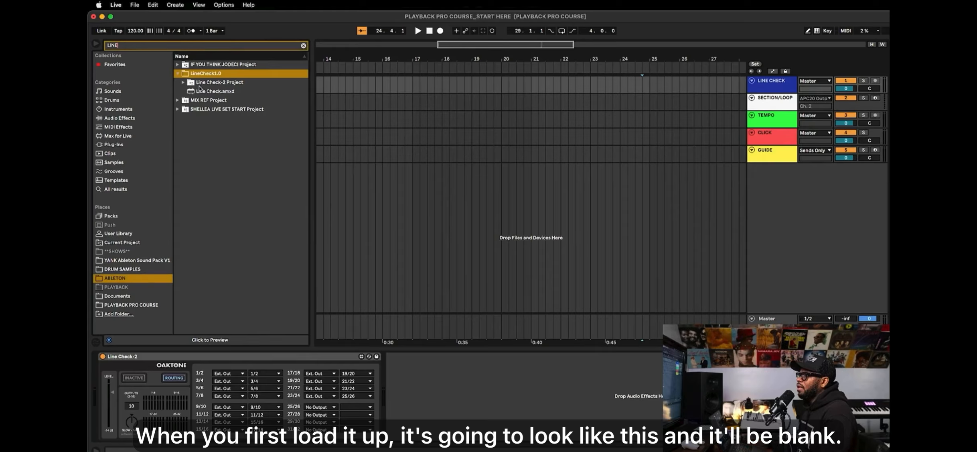
drag(199, 90, 473, 374)
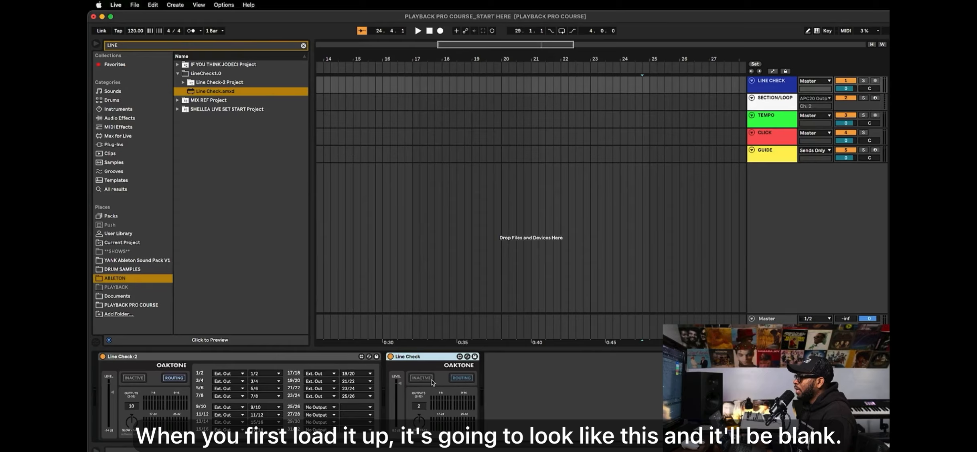
Show the added Line Check device's routing and send channels 1/2 to Ext. Out 1/2 and 3/4 to Ext. Out 3/4.
click(467, 377)
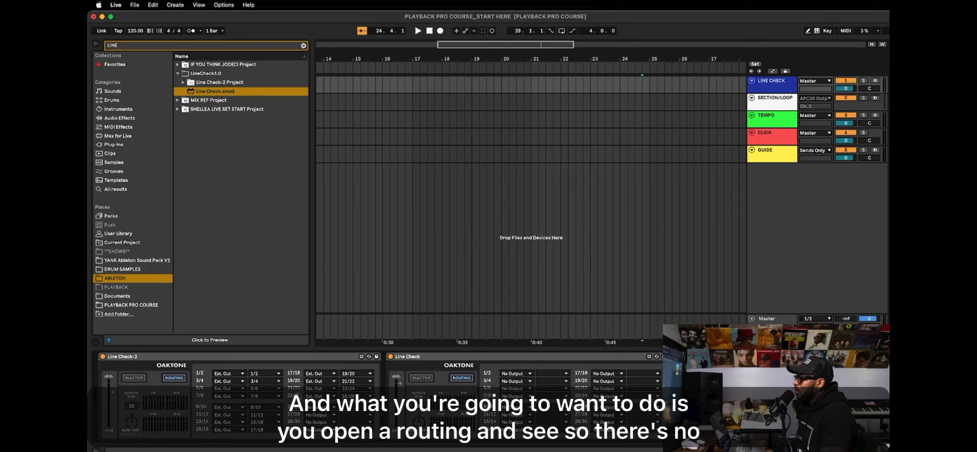
click(515, 374)
click(517, 245)
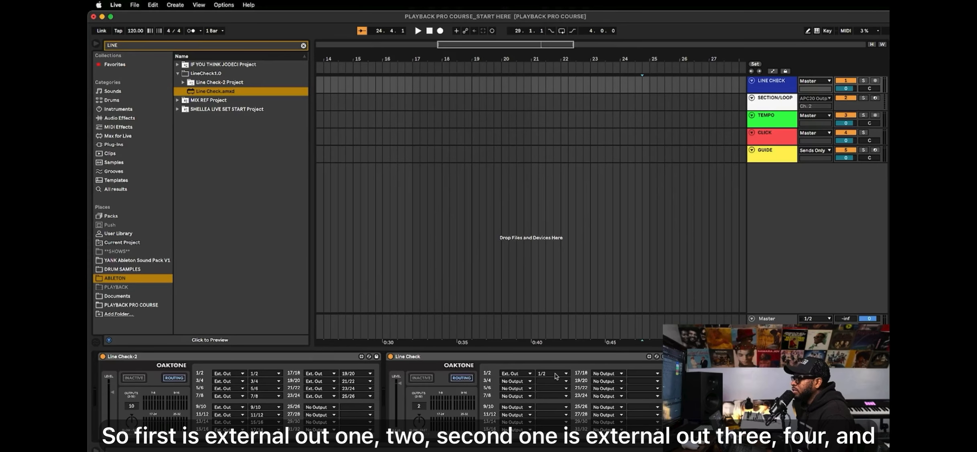
click(526, 381)
click(516, 252)
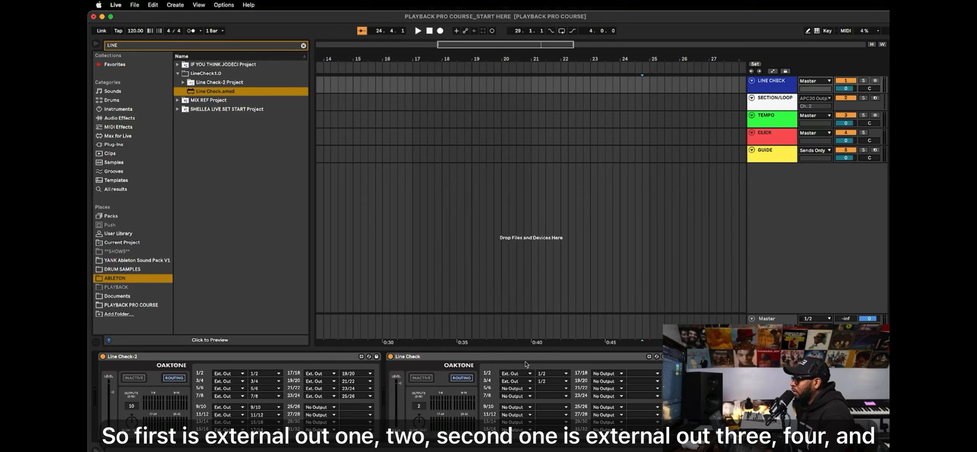
click(552, 379)
click(551, 387)
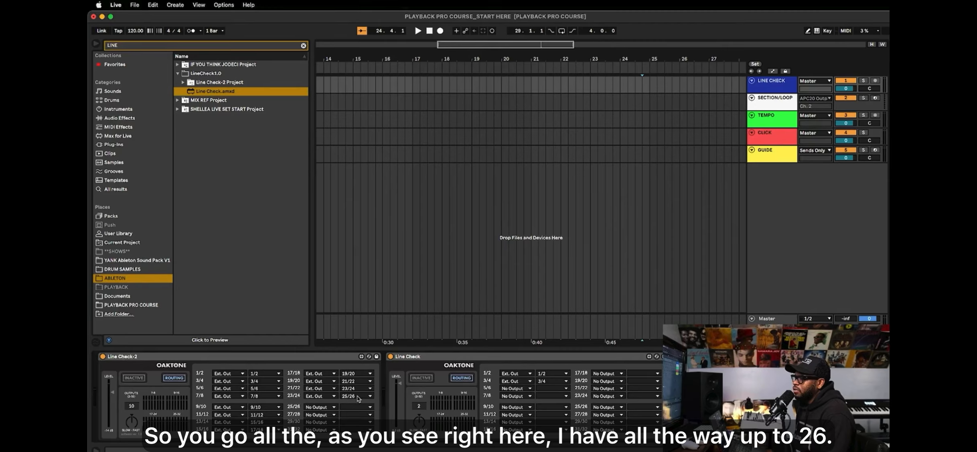
Delete the added Line Check device, keeping Line Check-2 on the track.
click(490, 361)
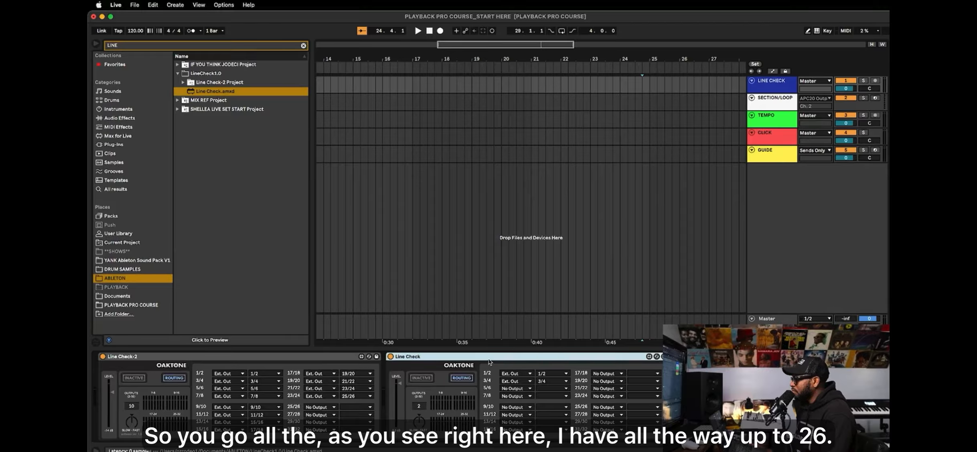
key(Delete)
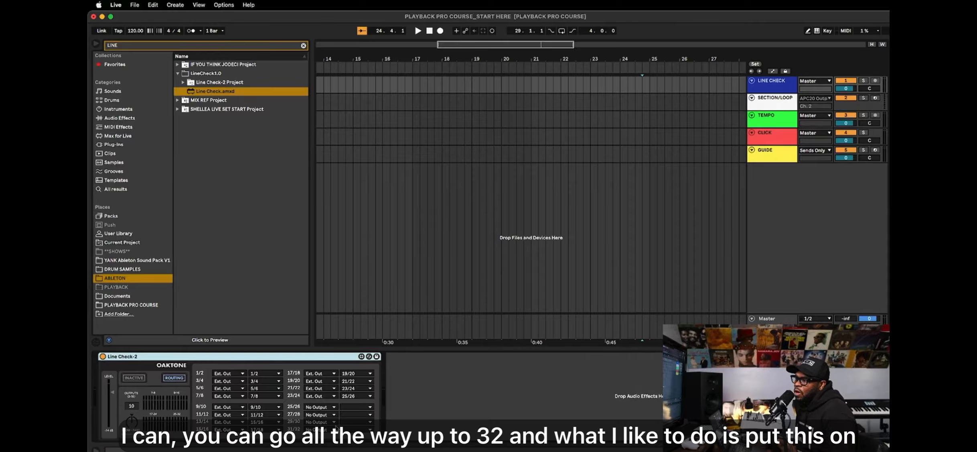
Set the Line Check-2 device to 24 outputs, then run its line test and switch it back to inactive.
click(134, 426)
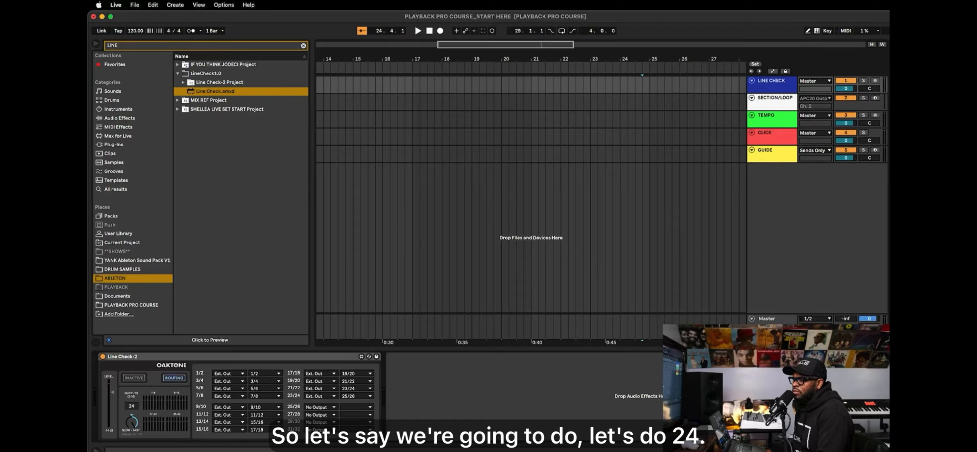
click(134, 378)
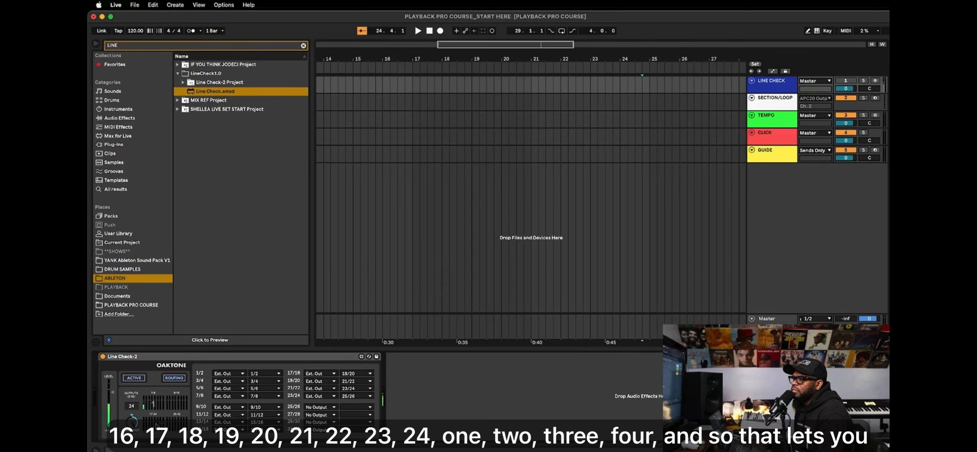
key(F1)
click(134, 378)
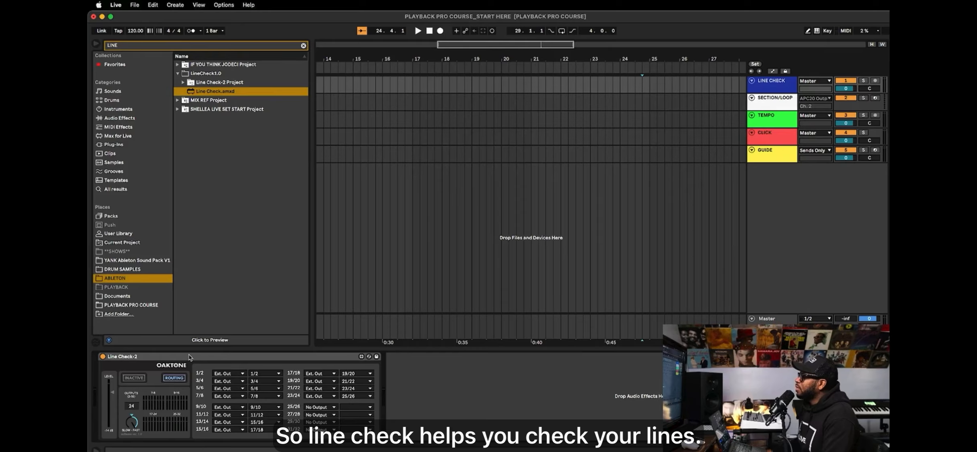
Hide the device view and the browser.
key(super+alt+l)
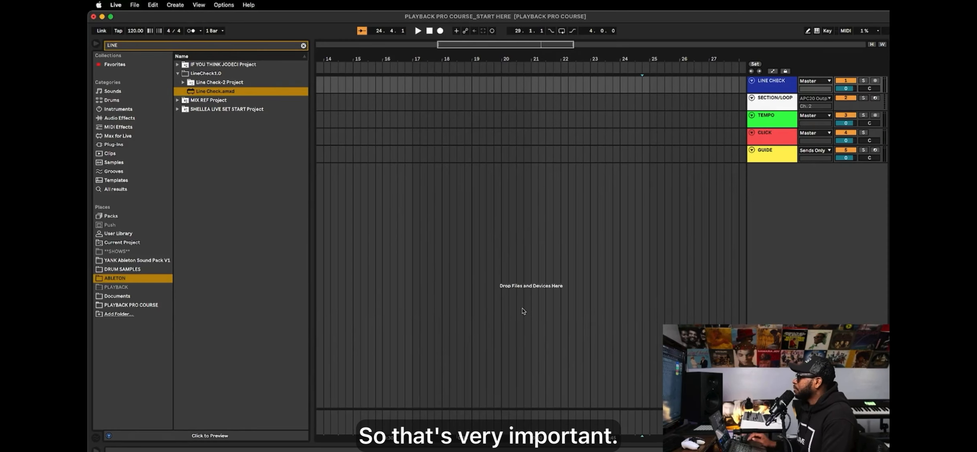
key(super+alt+b)
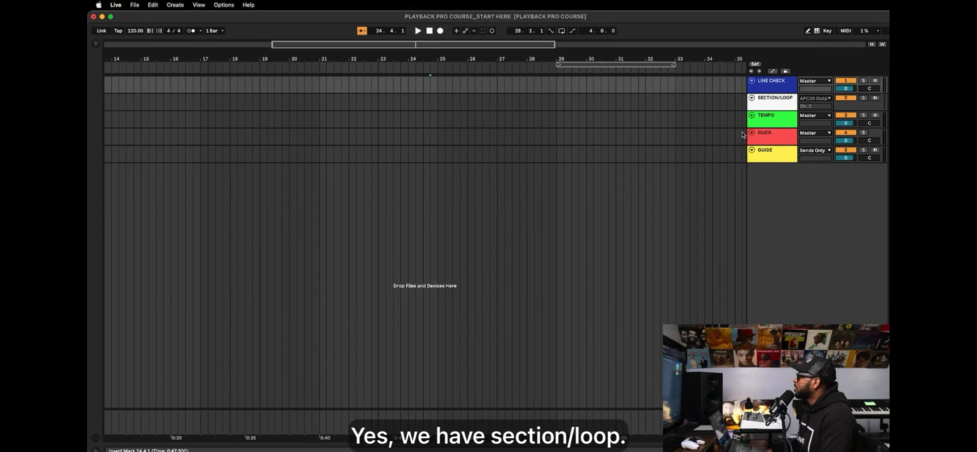
Create a MIDI clip at bar 24 on the SECTION/LOOP track and extend it to bar 25.
double_click(773, 105)
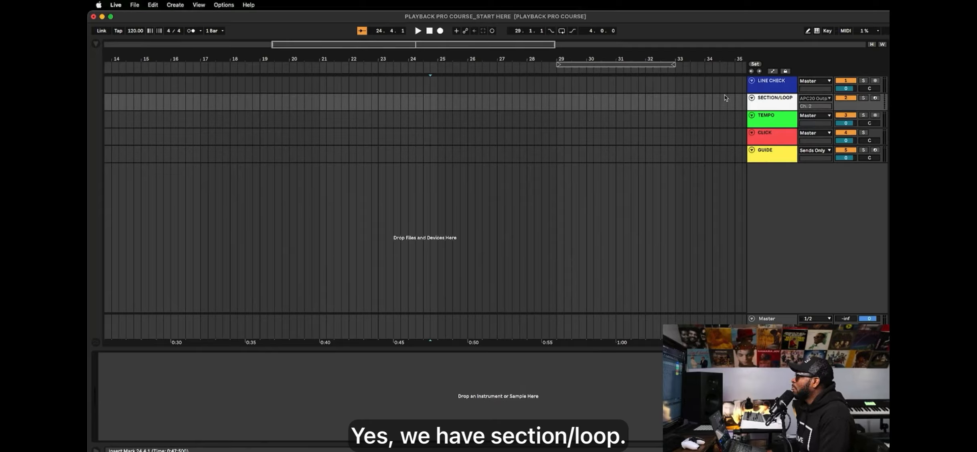
click(409, 102)
click(777, 102)
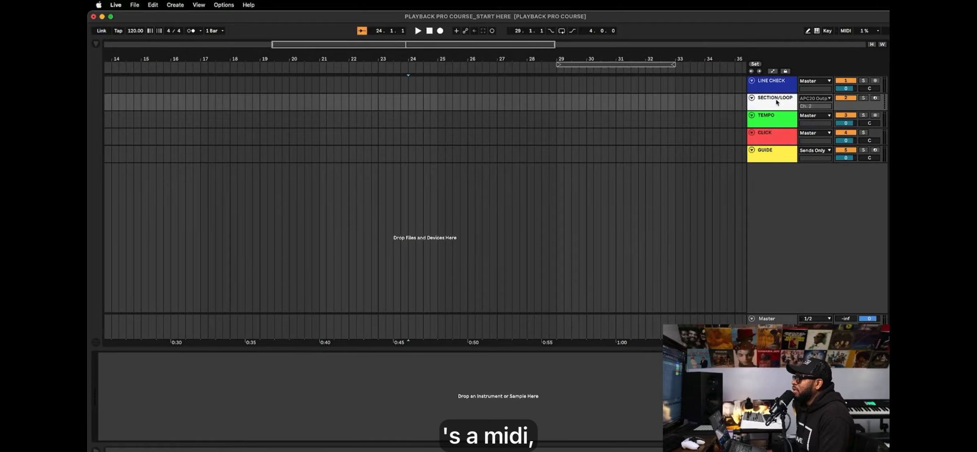
click(409, 101)
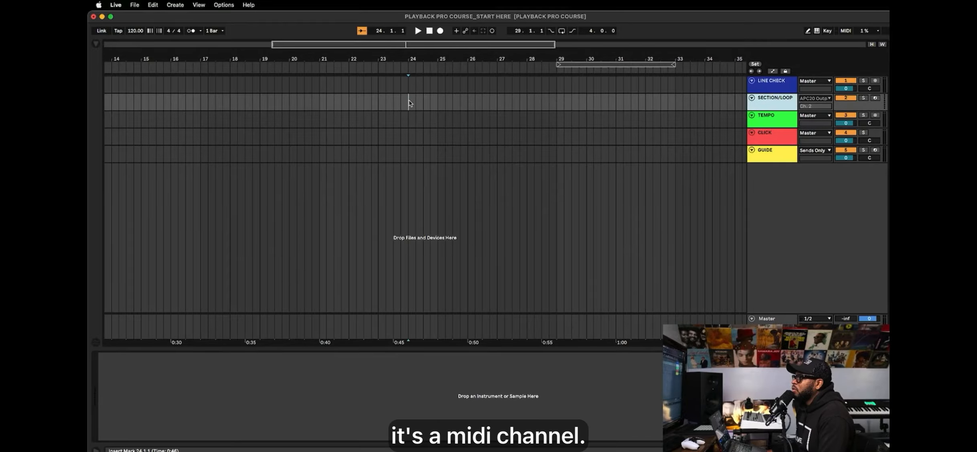
key(super+shift+m)
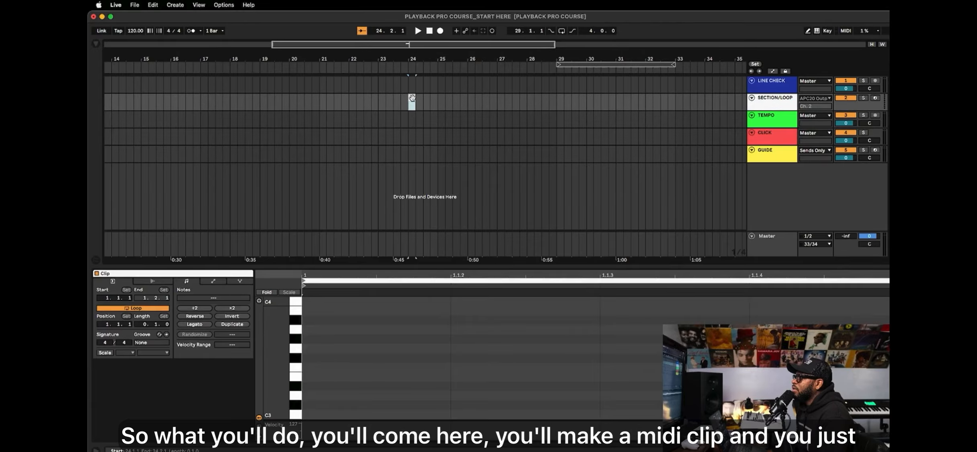
drag(416, 99, 437, 101)
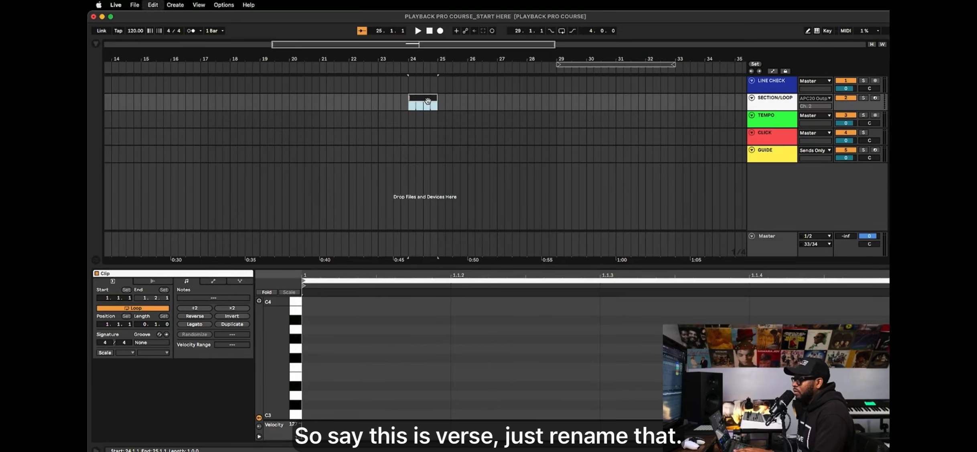
Rename the MIDI clip to VERSE and extend it to bar 26.
key(super+r)
text(VERSE)
key(Return)
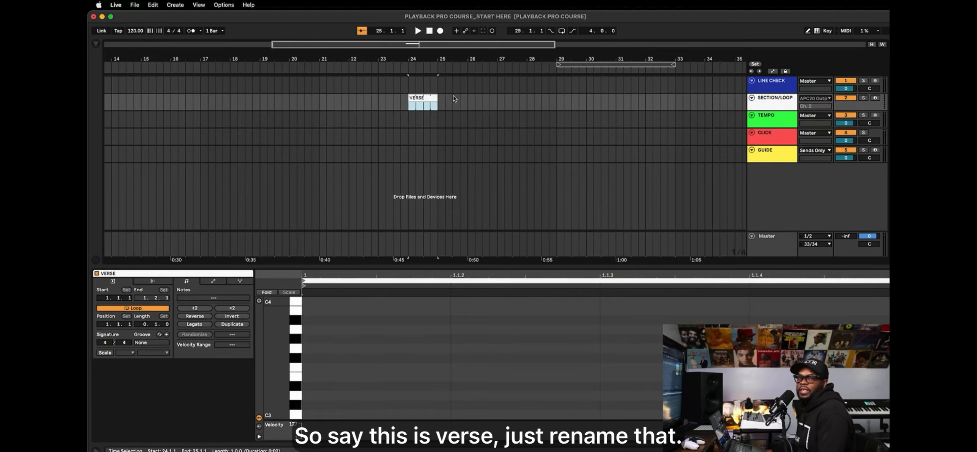
drag(438, 101, 467, 101)
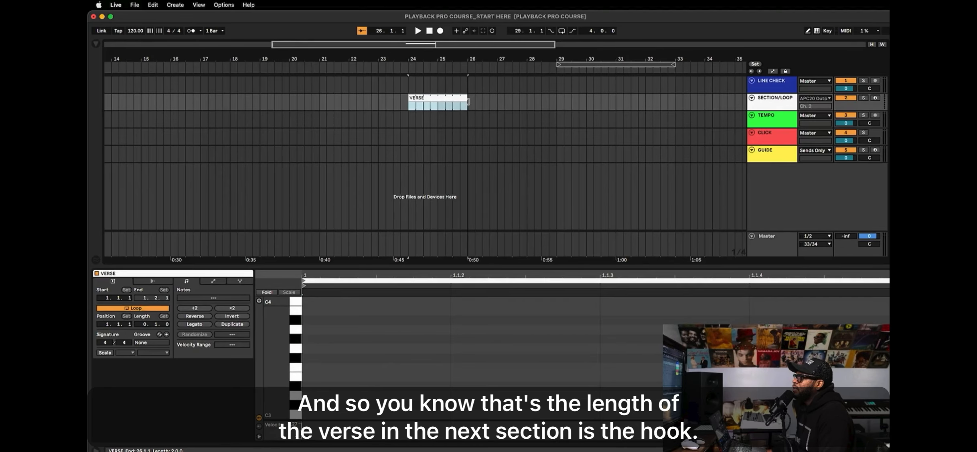
Duplicate the VERSE clip directly after itself and rename the copy to HOOK.
key(super+d)
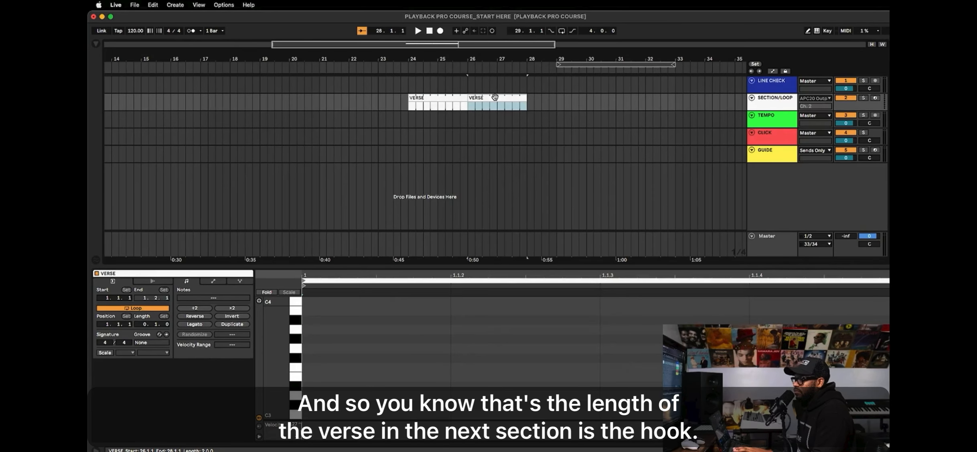
click(495, 97)
text(HOOK)
key(Return)
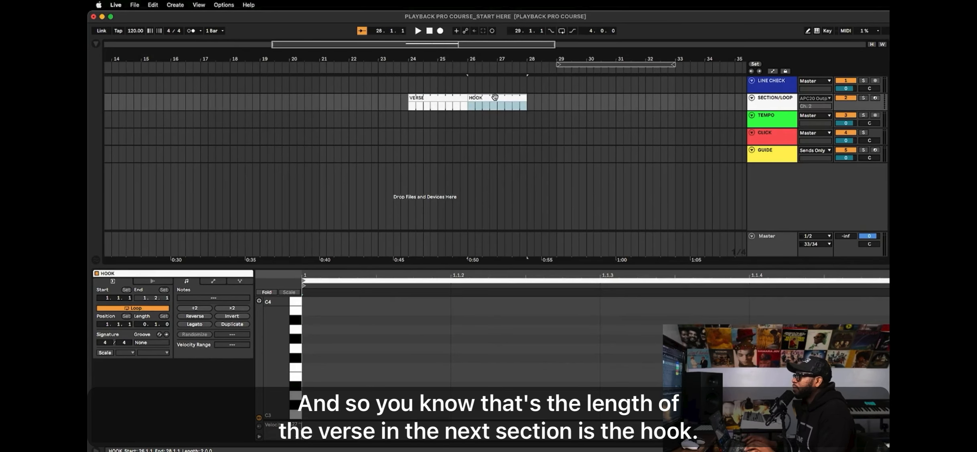
click(483, 137)
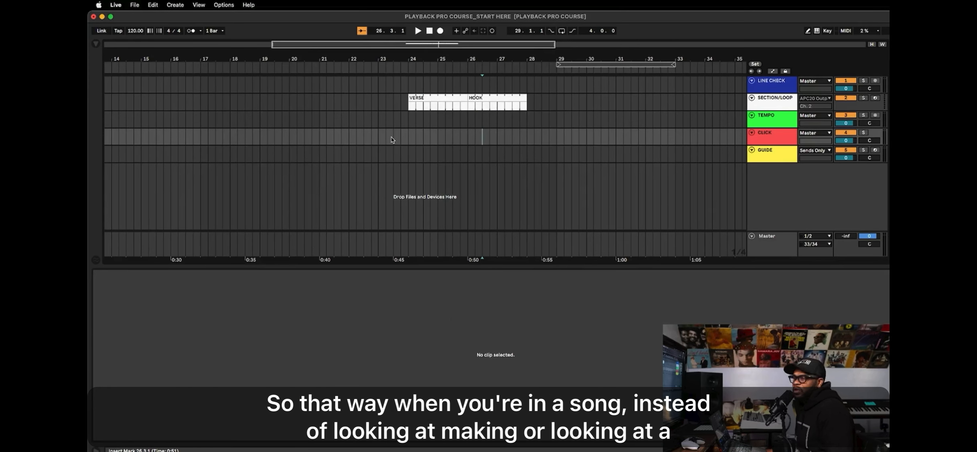
click(362, 136)
click(298, 136)
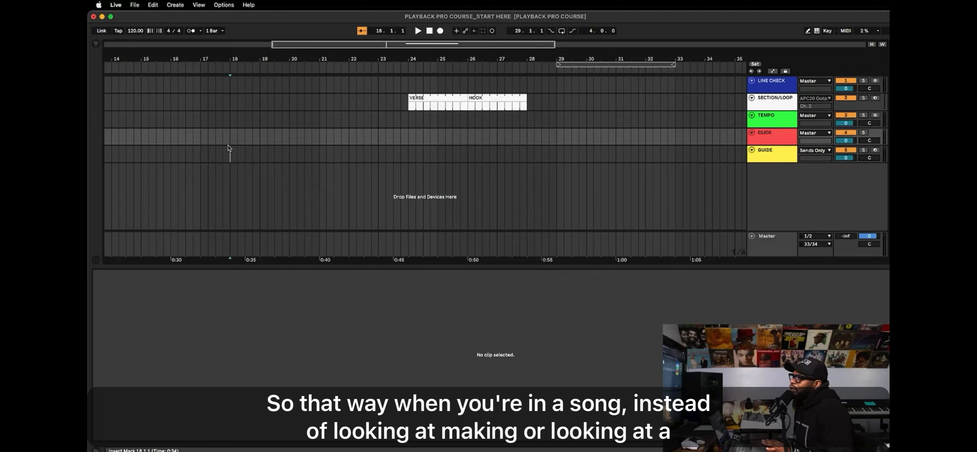
click(230, 154)
click(177, 120)
click(206, 82)
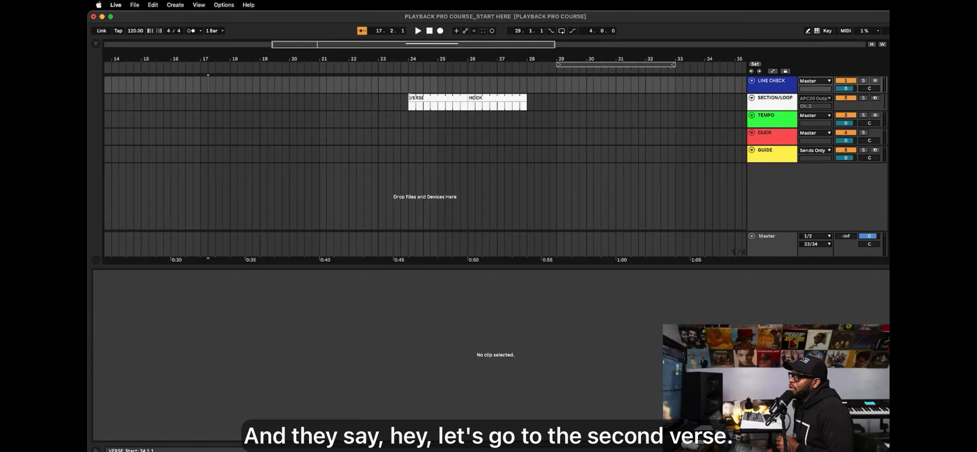
click(476, 101)
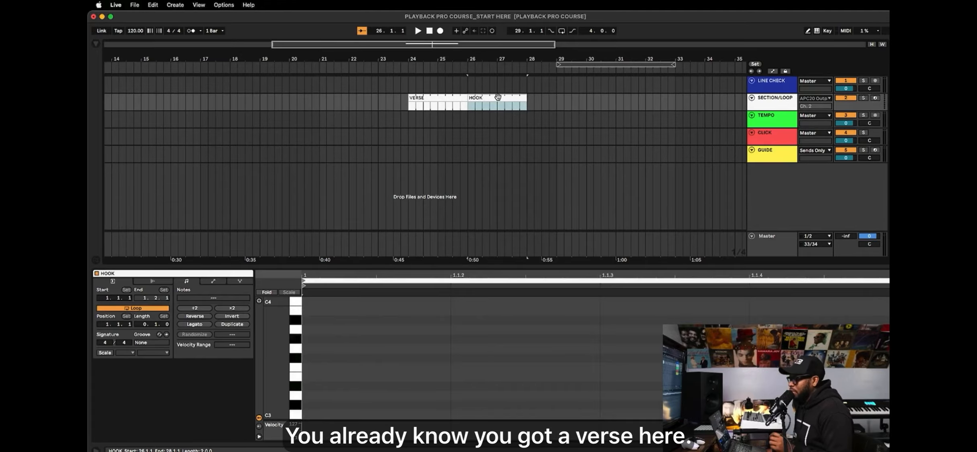
click(445, 97)
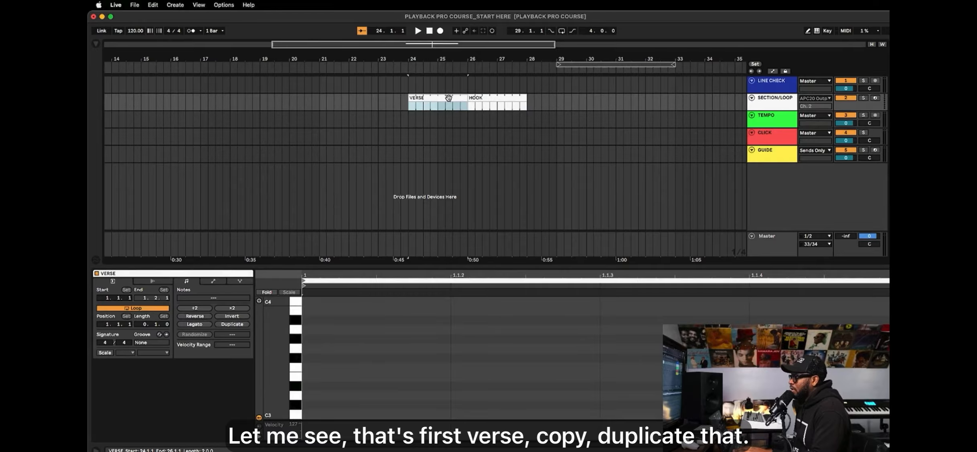
Duplicate the HOOK clip directly after itself and rename the copy to VERSE 2.
click(484, 98)
key(super+d)
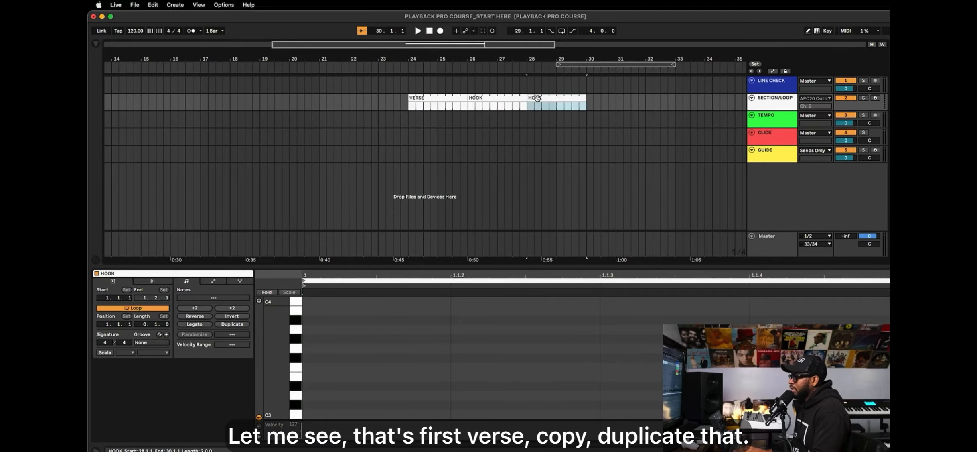
key(super+r)
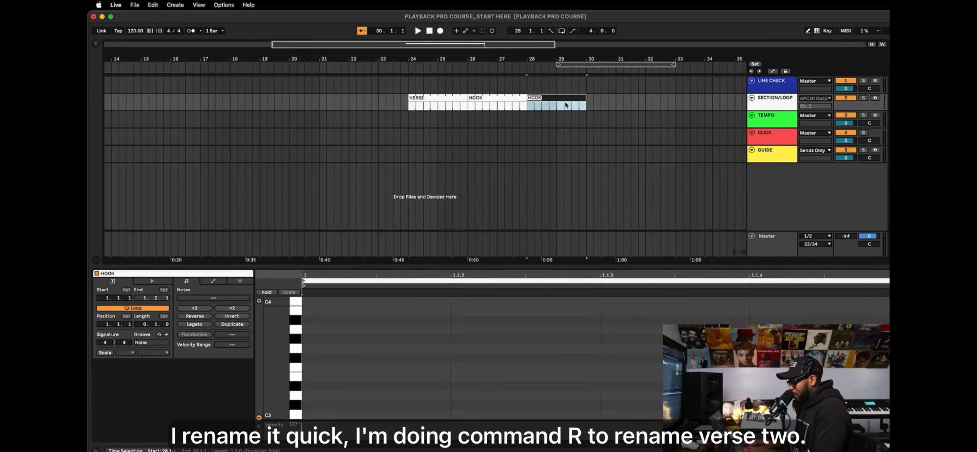
text(VERSE)
key(Return)
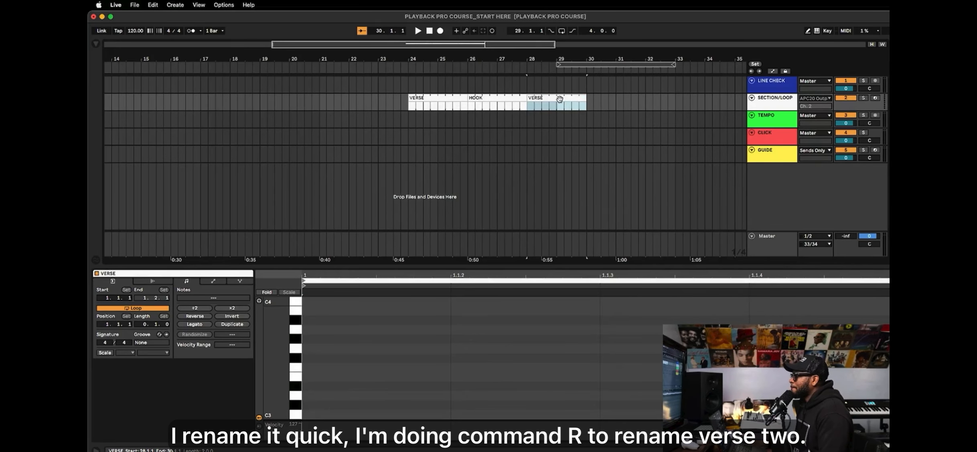
key(super+r)
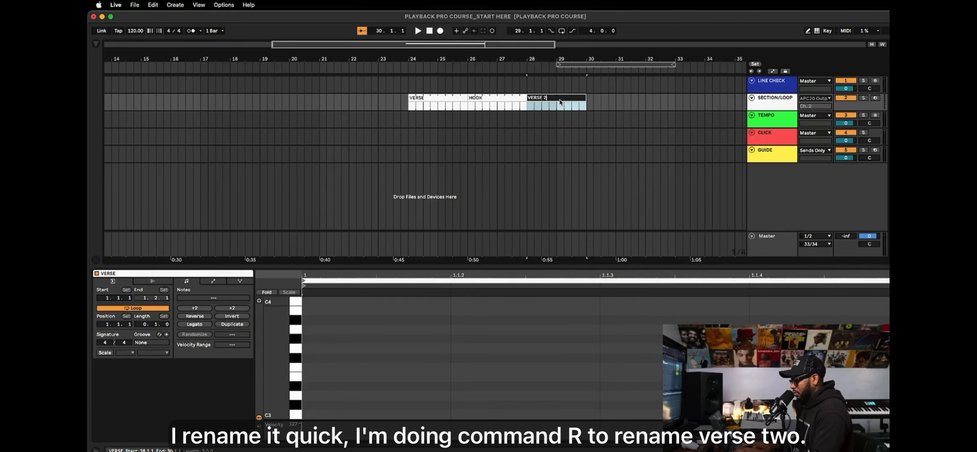
key(Return)
Start playback from the beginning of the VERSE 2 clip.
click(453, 120)
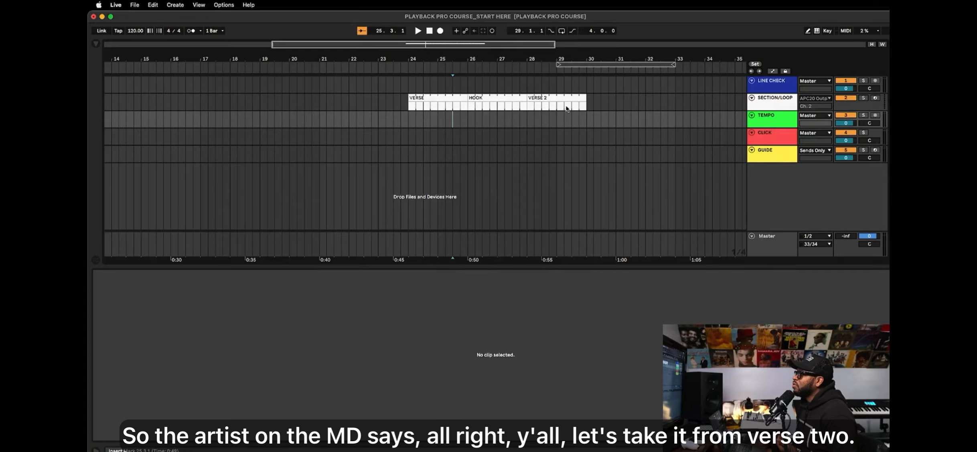
click(552, 100)
key(space)
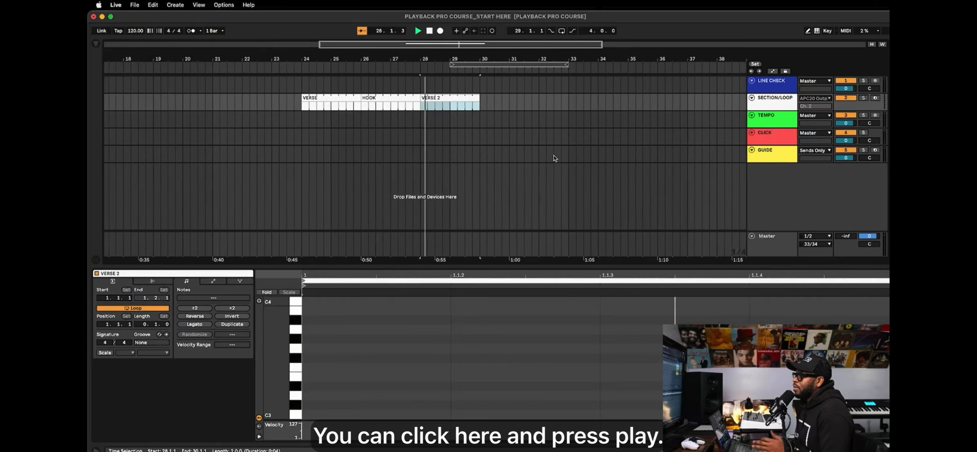
Stop playback and delete the VERSE, HOOK and VERSE 2 clips from the SECTION/LOOP track.
key(space)
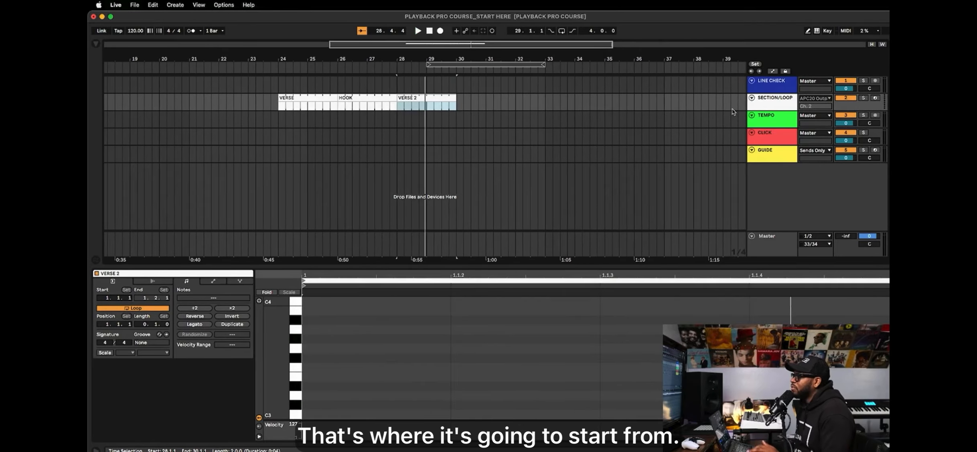
drag(463, 105, 281, 107)
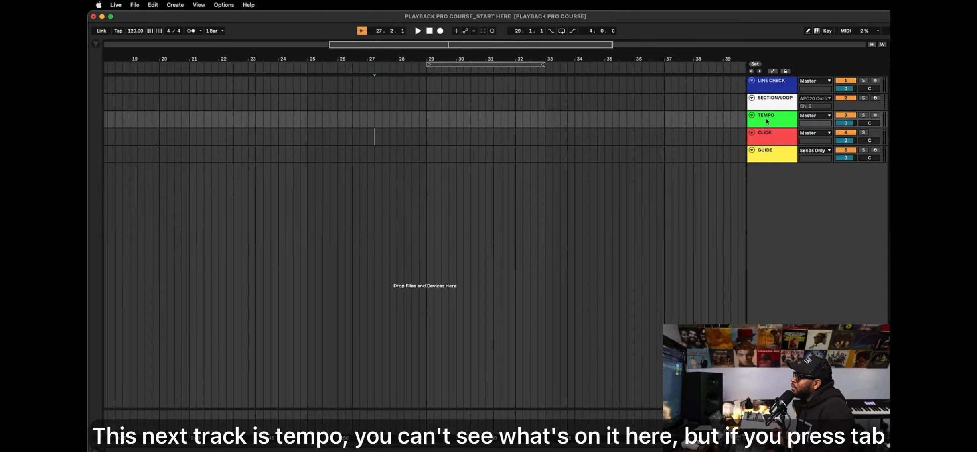
Compare the TEMPO track in Session View with its timeline in Arrangement View.
click(767, 122)
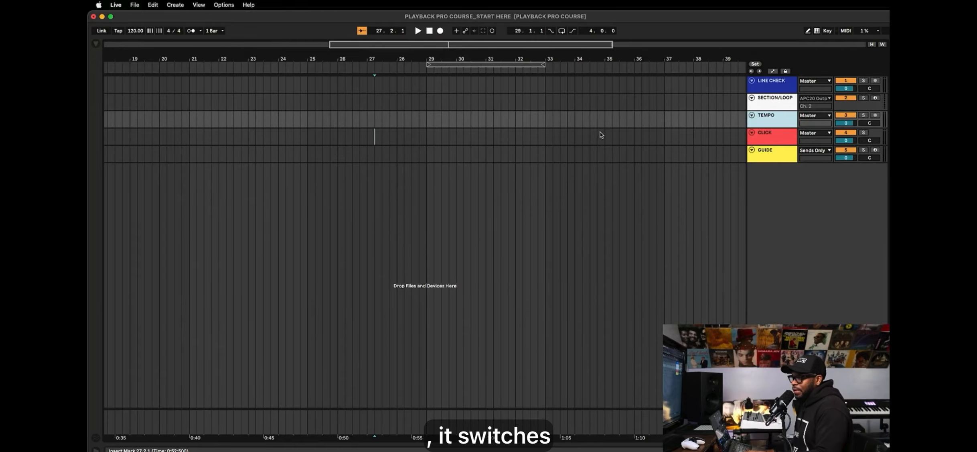
key(Tab)
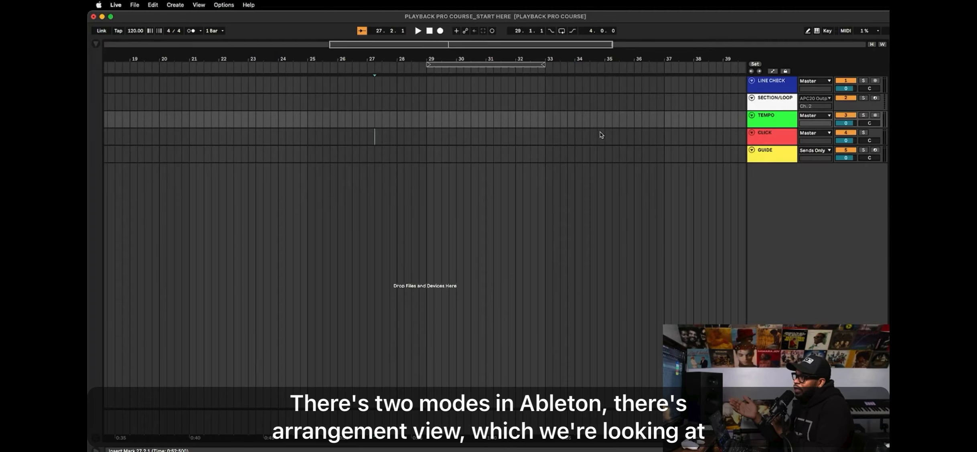
key(Tab)
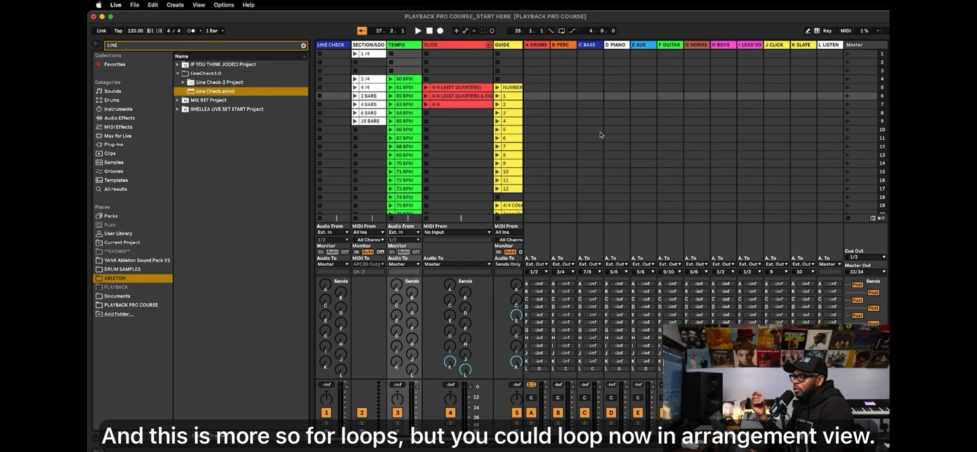
key(Tab)
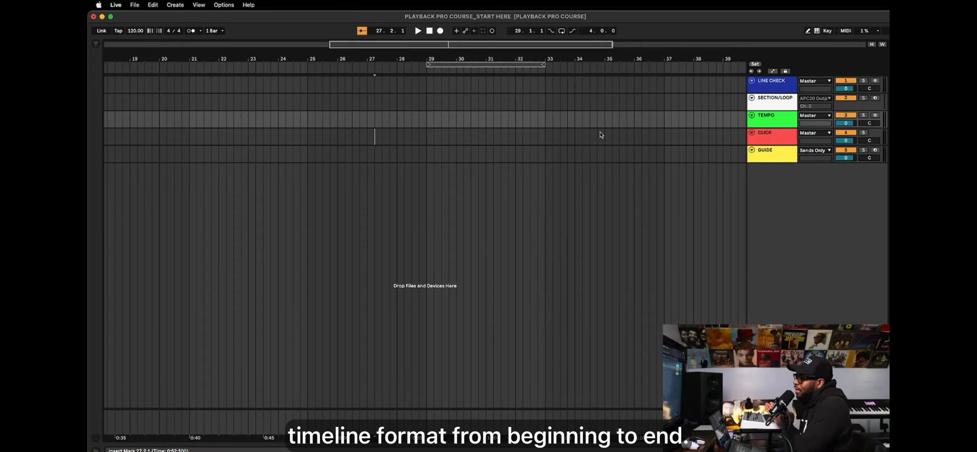
click(769, 116)
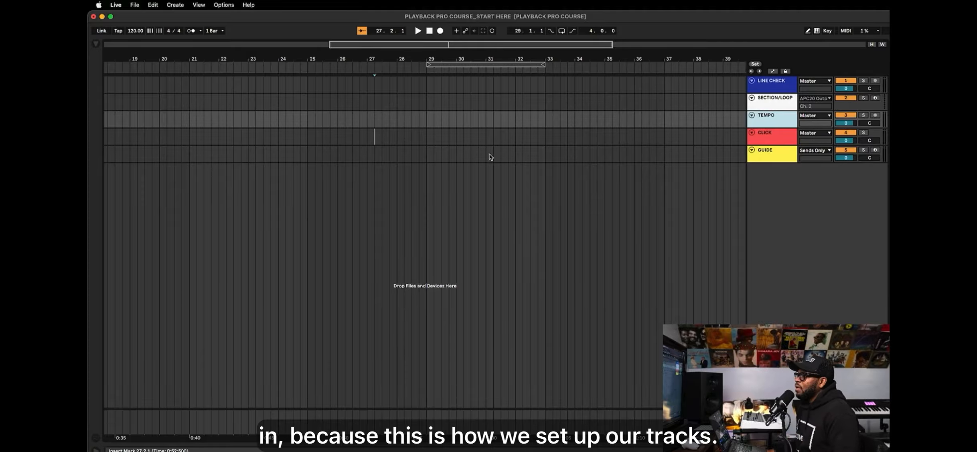
Copy the 60 BPM clip from the TEMPO track in Session View and return to Arrangement View.
scroll(267, 139, left, 10)
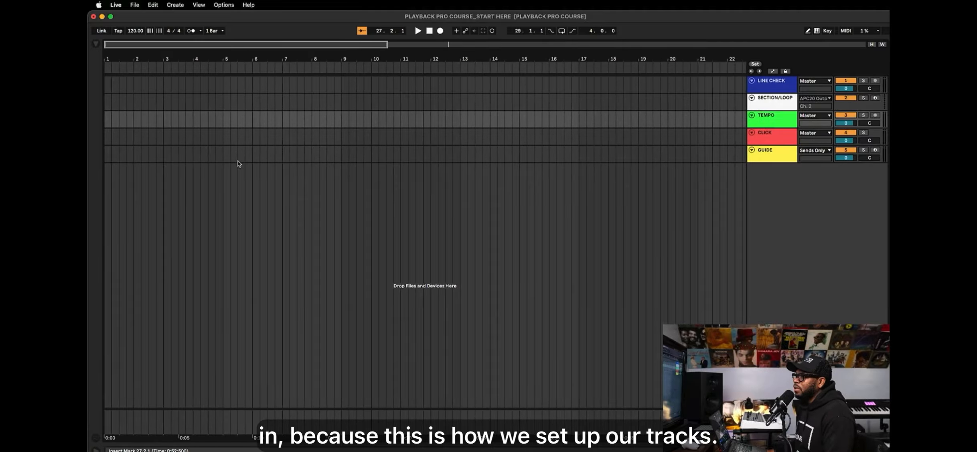
drag(127, 56, 222, 63)
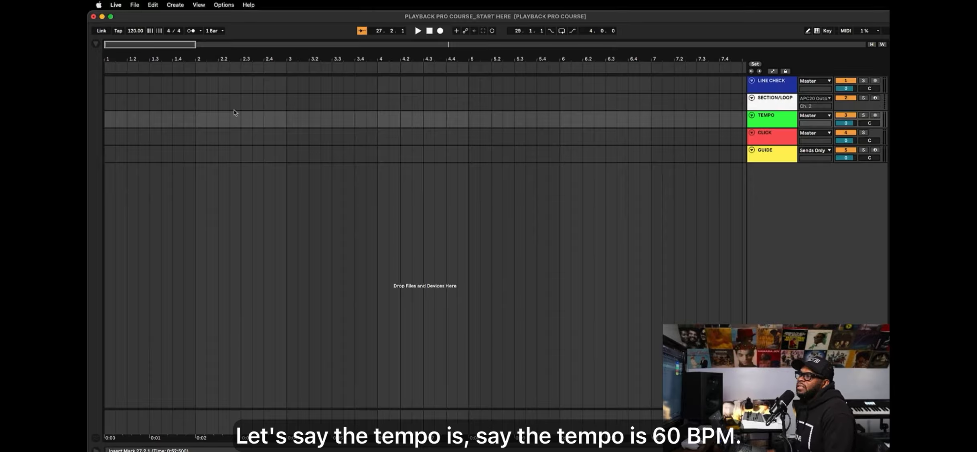
click(764, 119)
key(Tab)
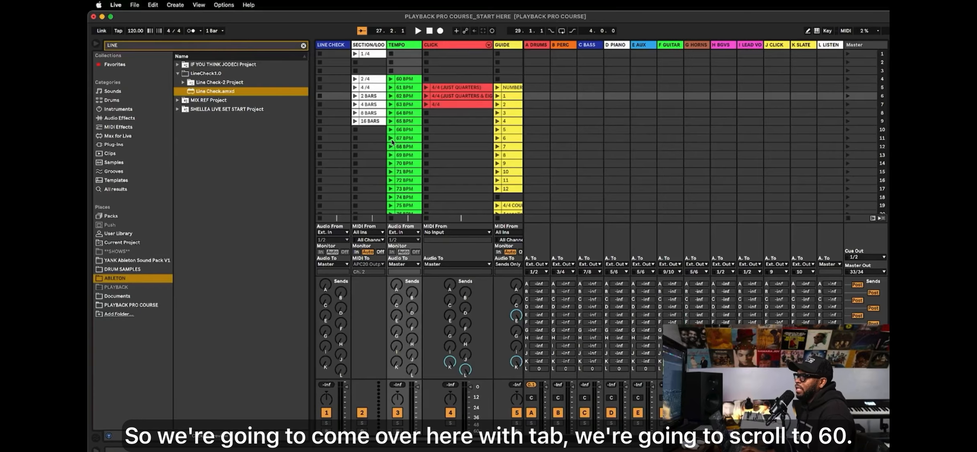
click(405, 80)
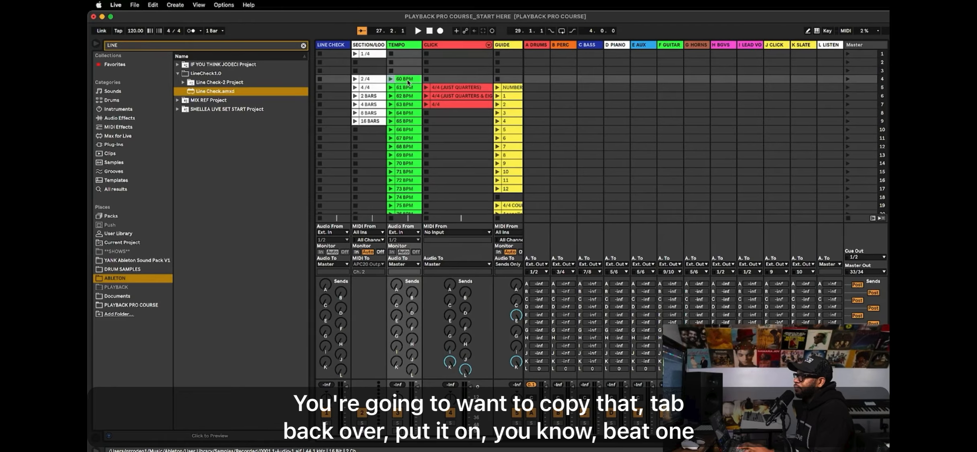
key(Tab)
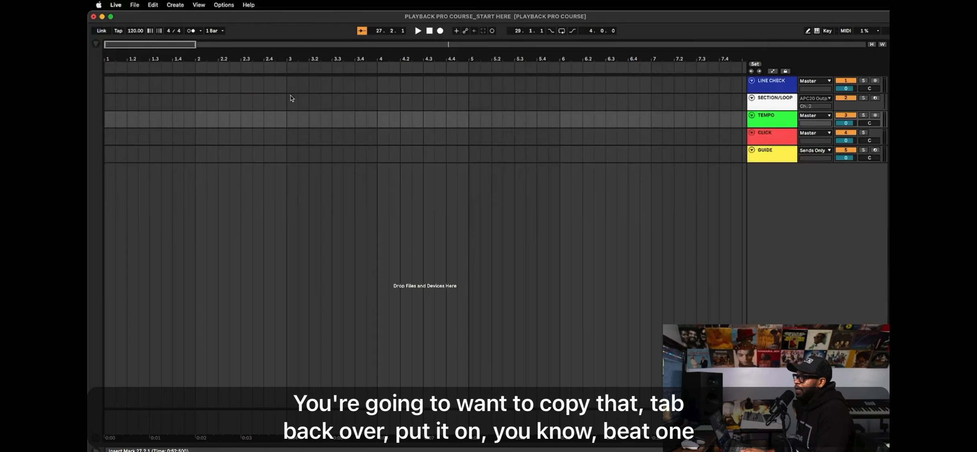
Paste the copied 60 BPM clip onto the TEMPO track at the start of bar 3.
click(197, 121)
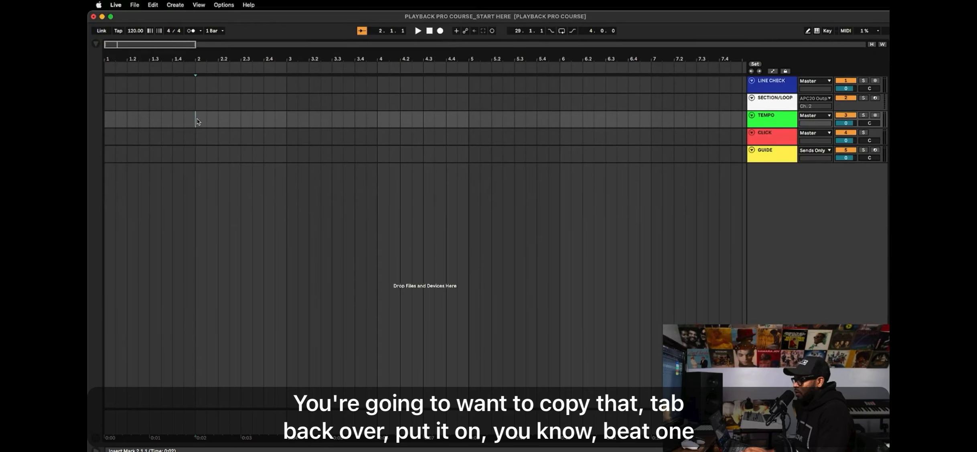
scroll(197, 121, down, 2)
scroll(196, 122, down, 2)
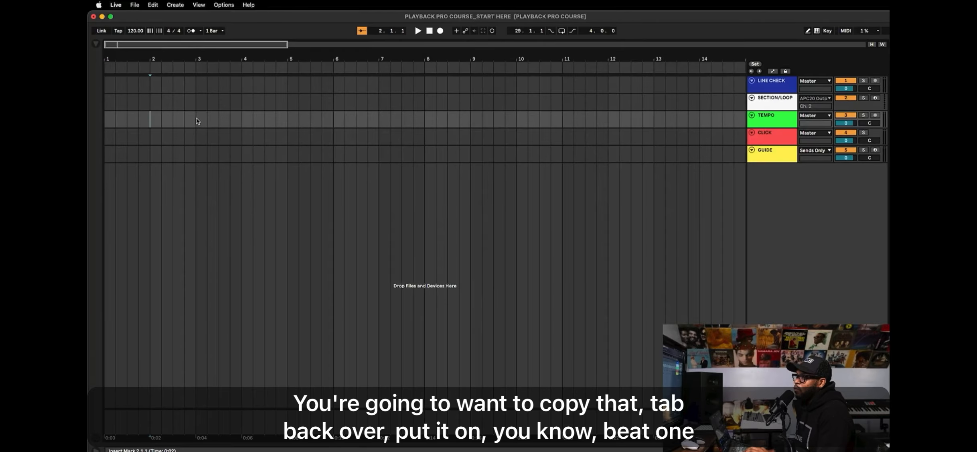
click(195, 118)
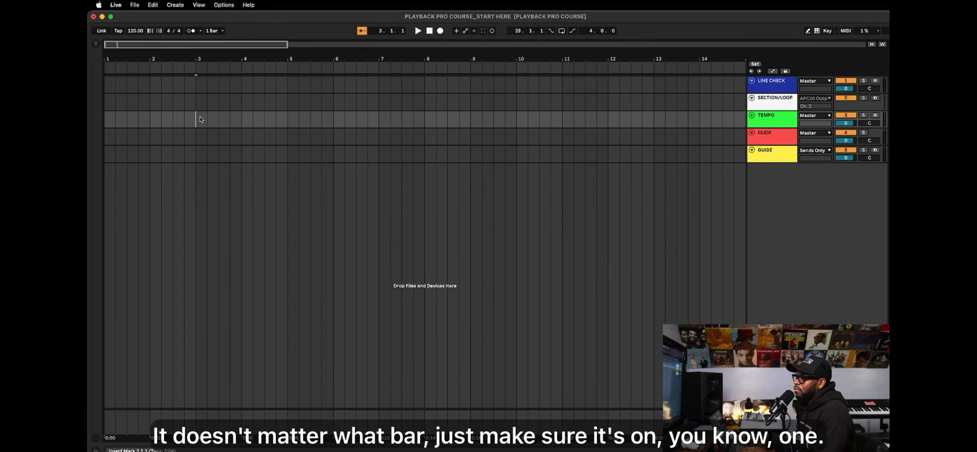
click(242, 117)
click(290, 119)
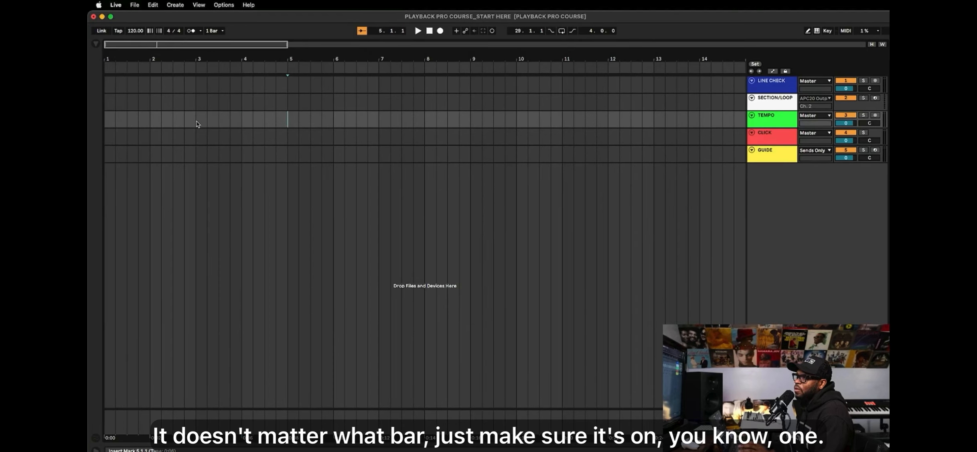
click(197, 123)
click(287, 119)
click(196, 121)
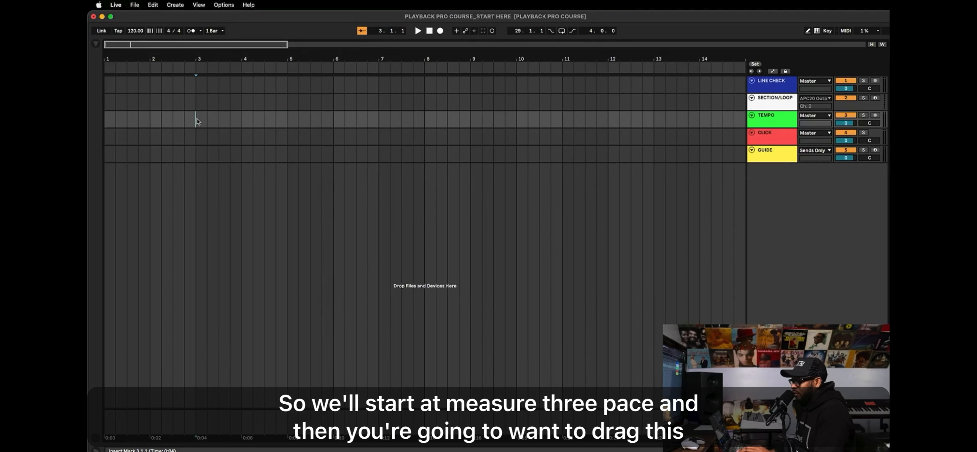
key(super+v)
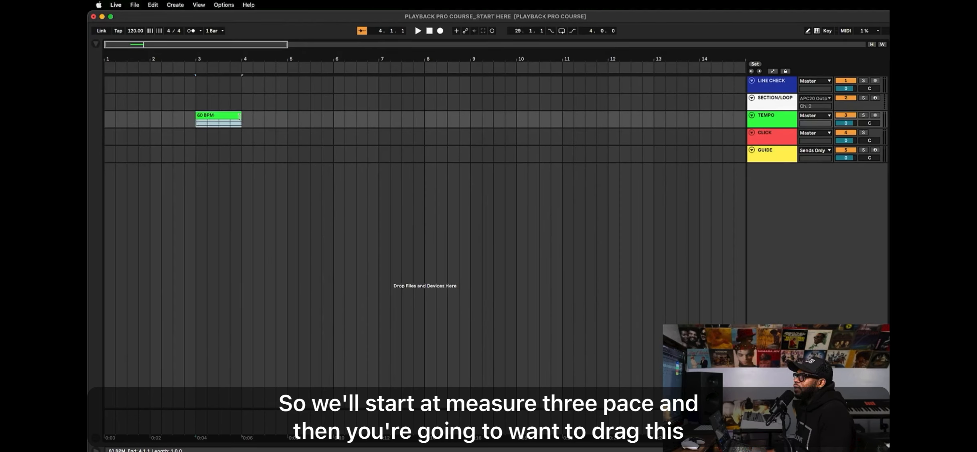
Extend the end of the 60 BPM clip on the TEMPO track to 38.3.1.
drag(241, 117, 542, 117)
drag(391, 55, 391, 24)
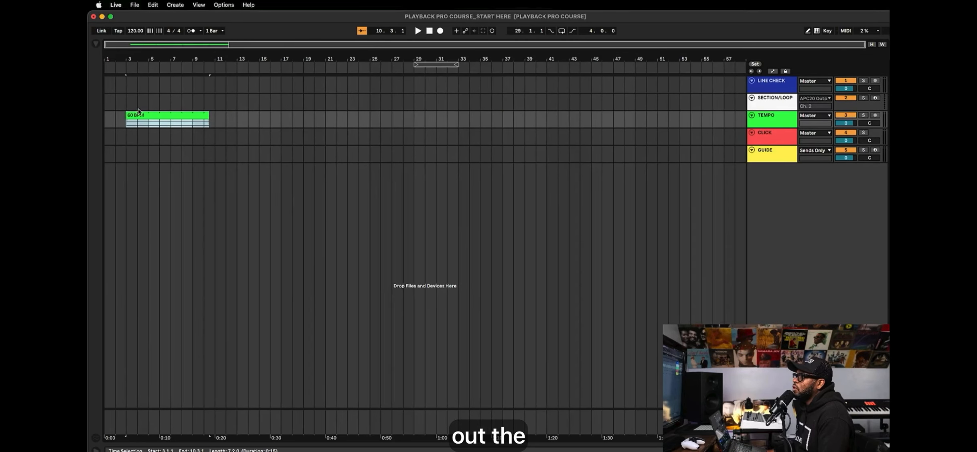
drag(203, 112, 519, 112)
drag(134, 59, 184, 85)
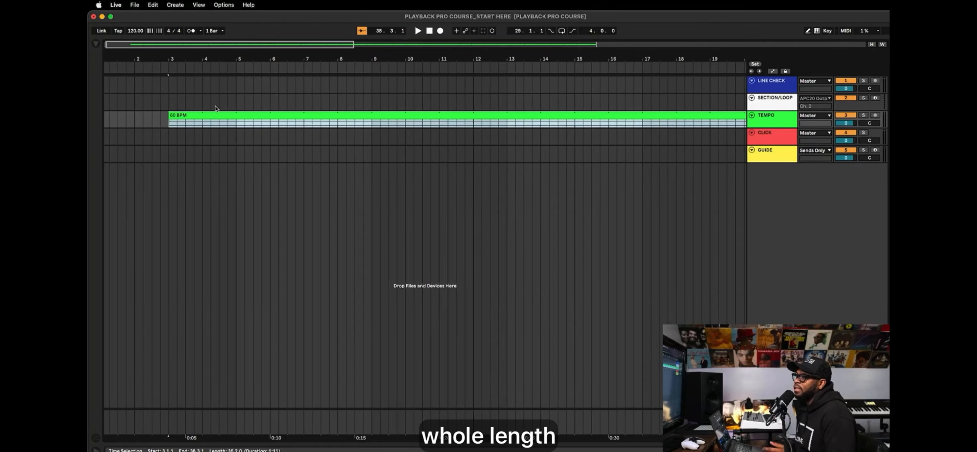
Open the 60 BPM clip's details and play the arrangement from bar 3 to check the session tempo.
double_click(262, 117)
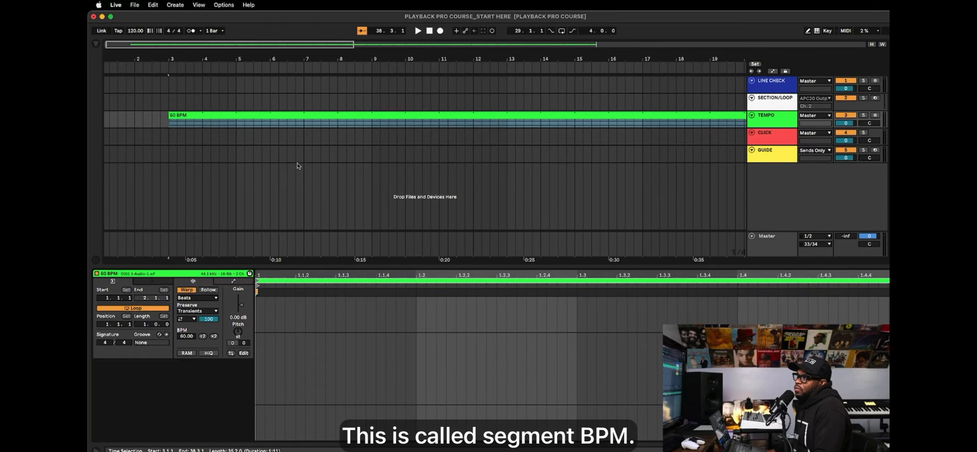
click(172, 100)
key(space)
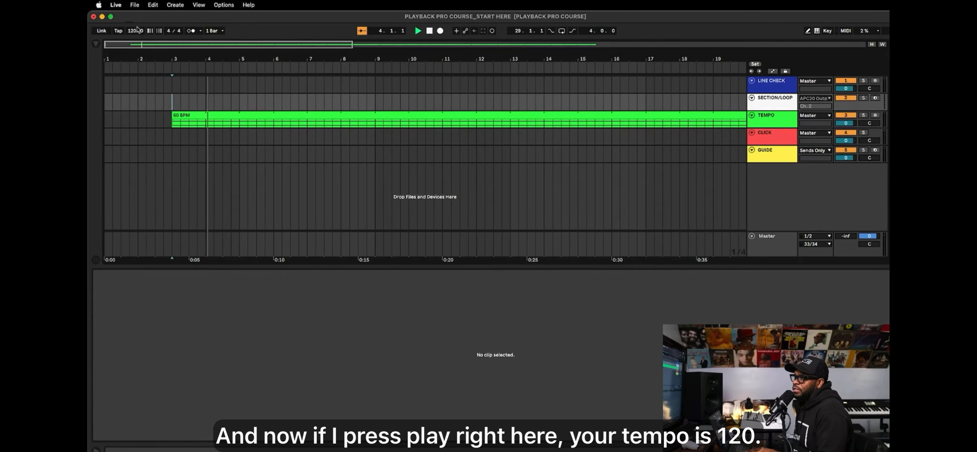
Switch the 60 BPM clip from Follow to Lead and place the insert marker within its span at 8.4.1.
click(187, 117)
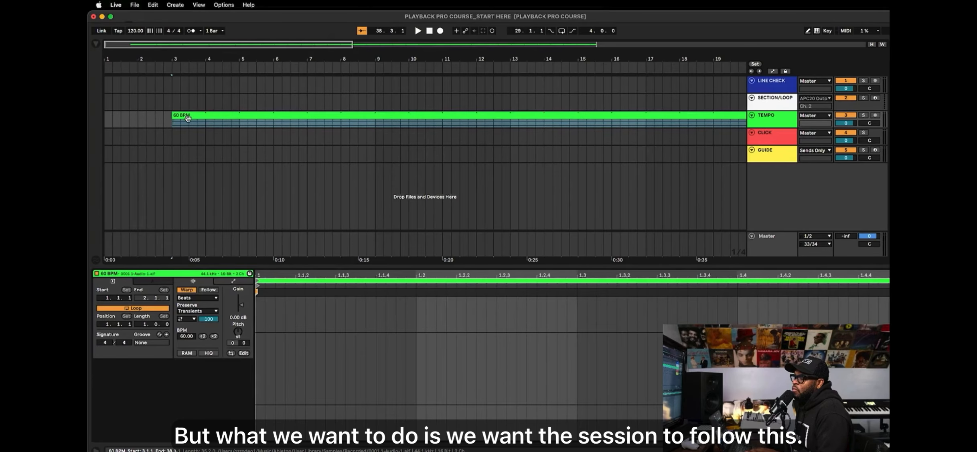
click(209, 290)
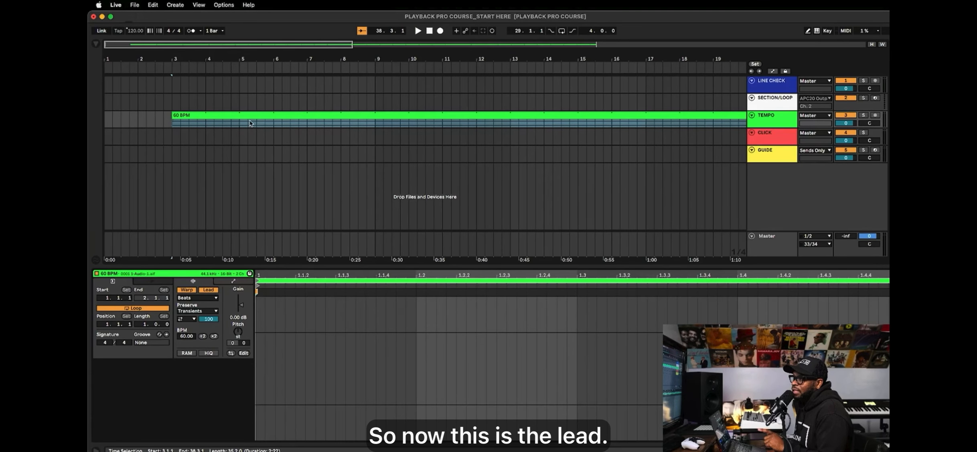
click(299, 101)
click(366, 101)
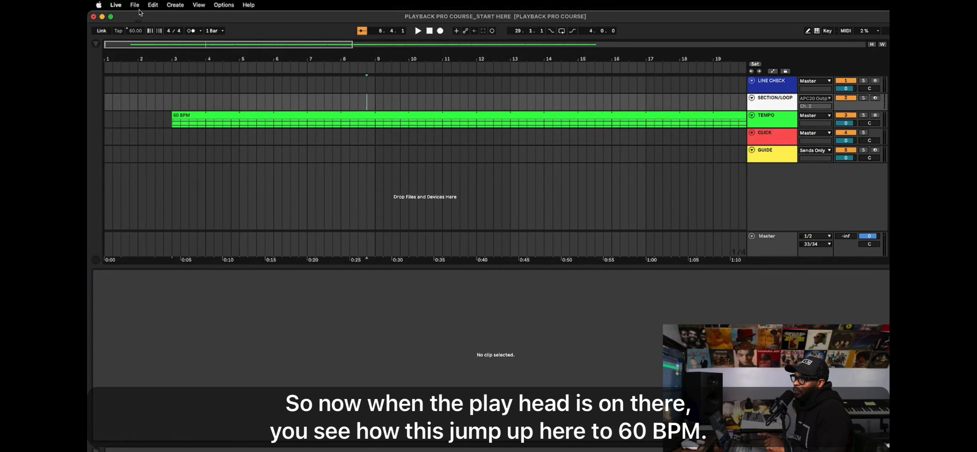
Play from 2.2.1, just before the 60 BPM clip, to check the tempo change, then stop and hide the clip details.
click(146, 102)
key(space)
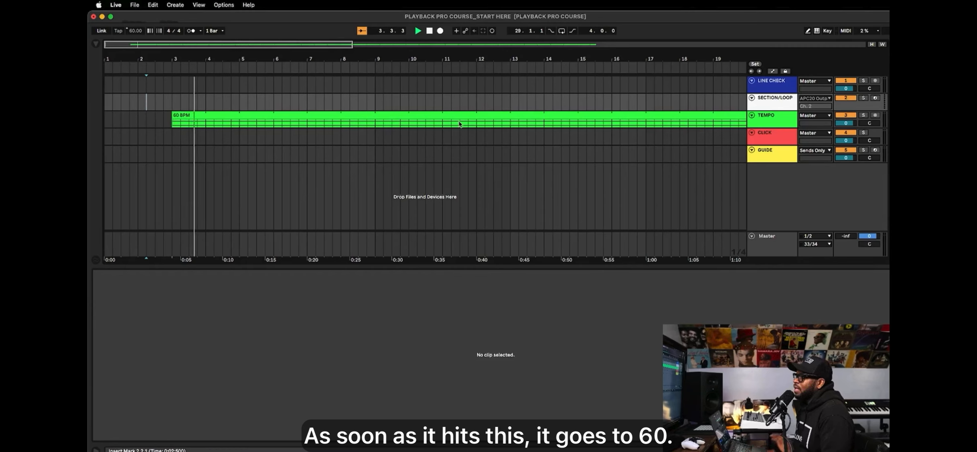
key(minus)
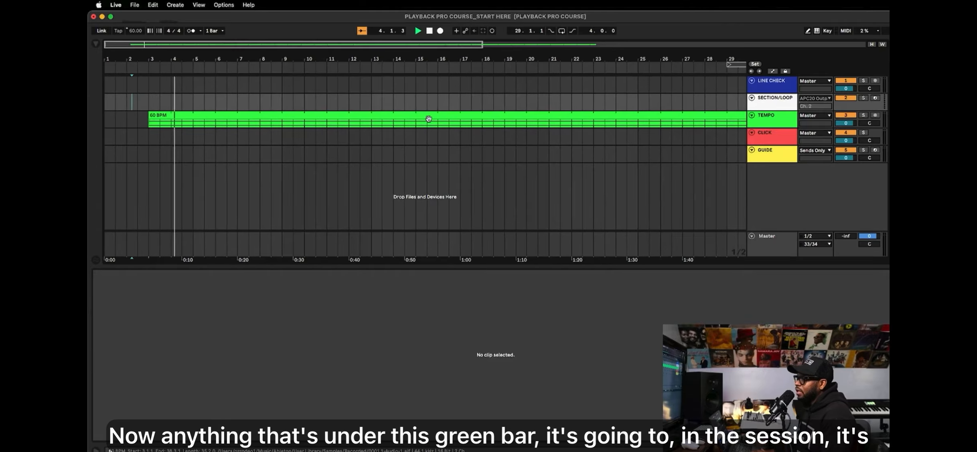
key(minus)
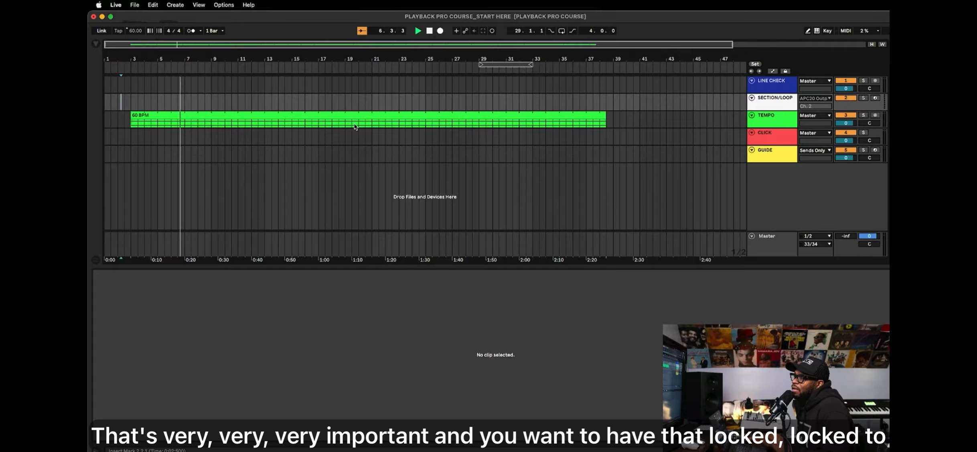
drag(119, 60, 120, 117)
drag(380, 58, 127, 56)
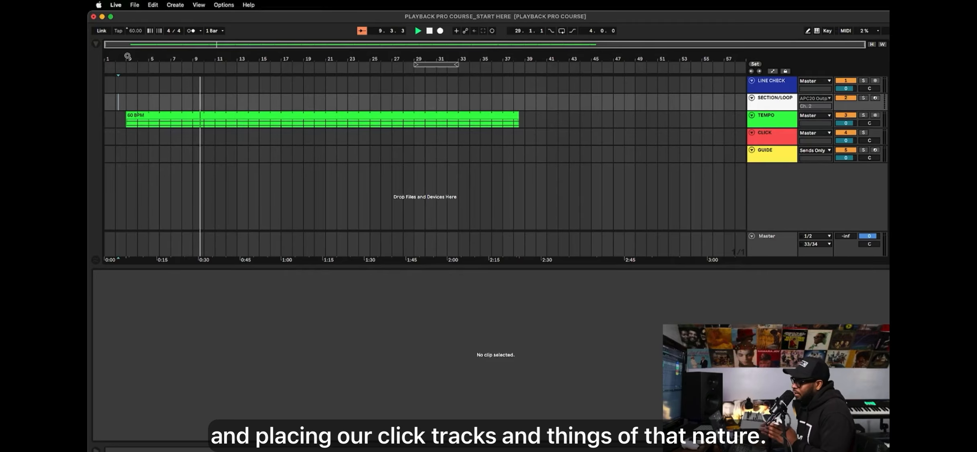
key(alt+super+l)
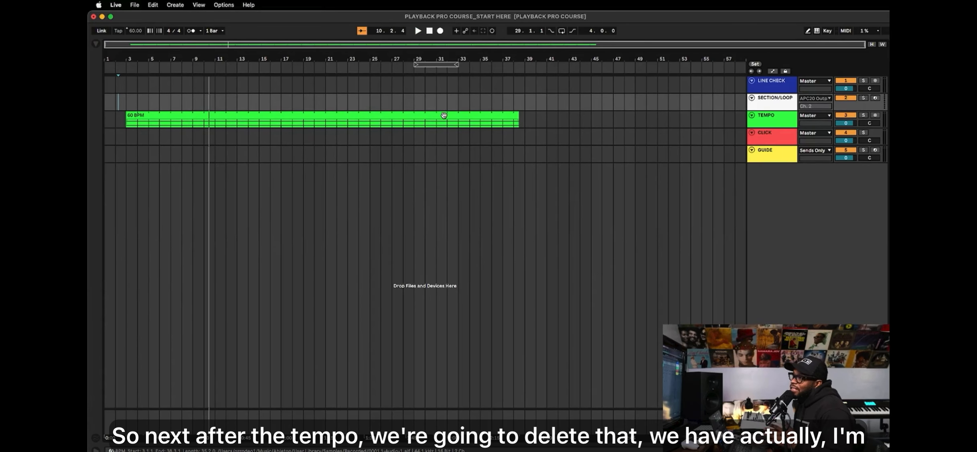
click(414, 116)
key(Delete)
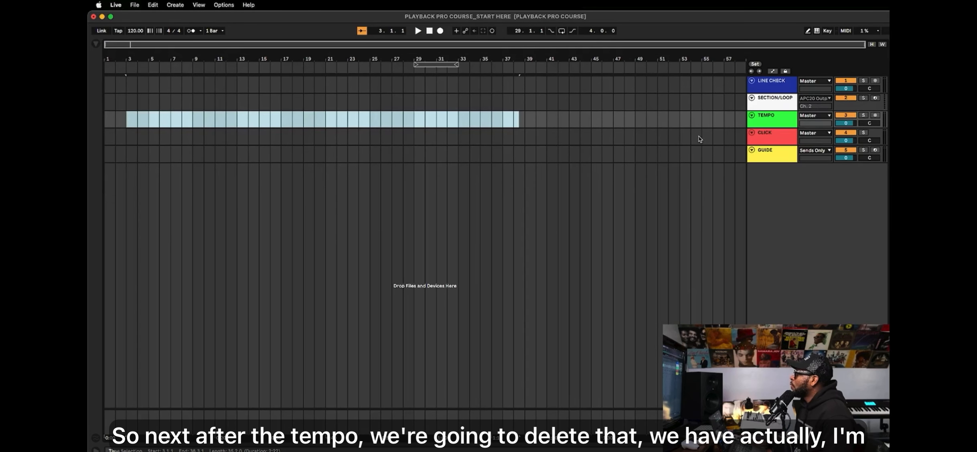
key(super+z)
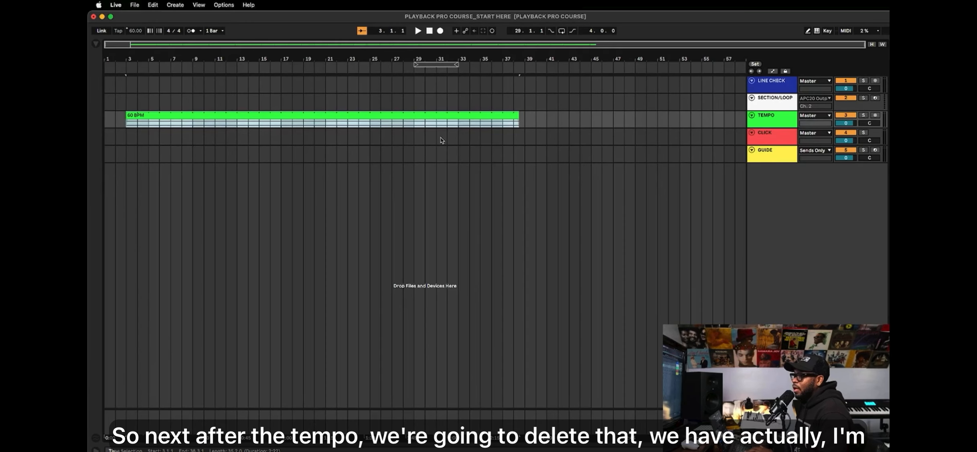
Copy the 4/4 (JUST QUARTERS) clip from the session slots to bar 3 of the CLICK track's arrangement and extend its end to 39.1.1.
click(770, 137)
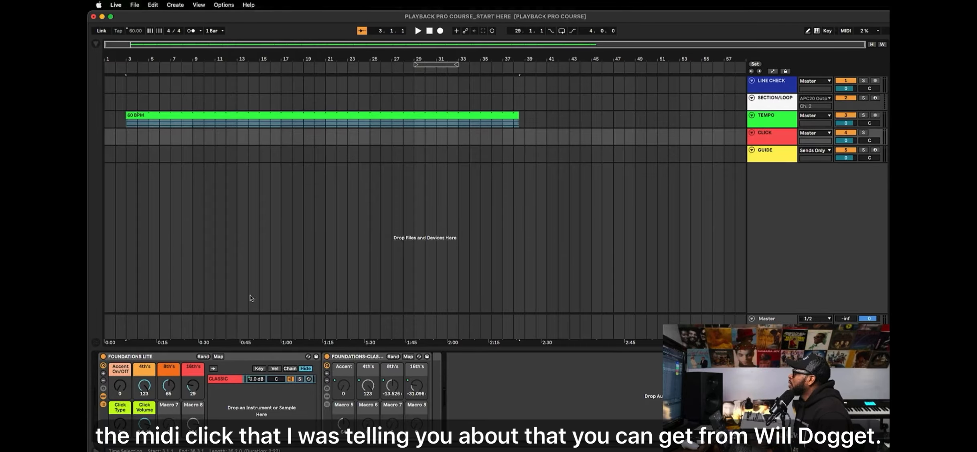
key(Tab)
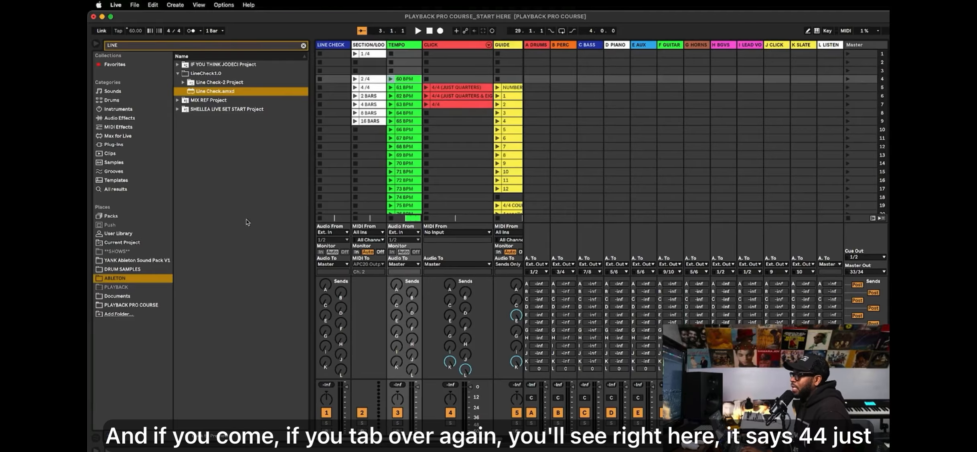
click(446, 96)
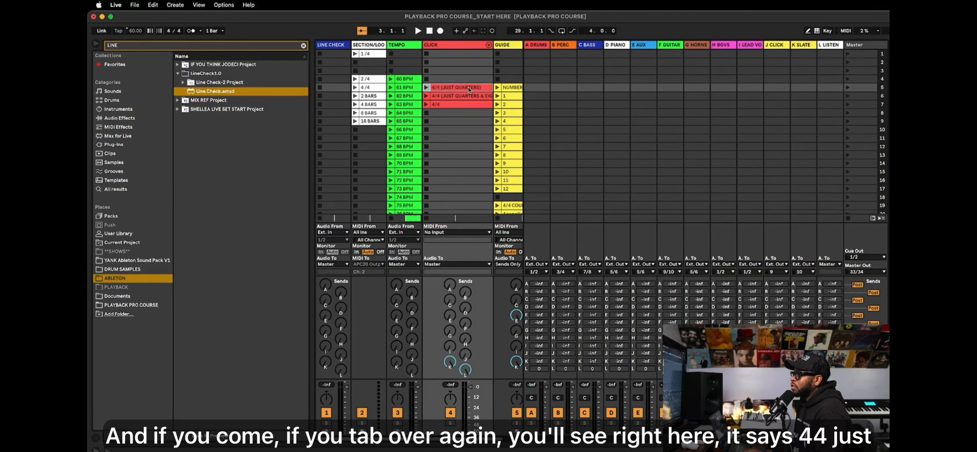
key(super+c)
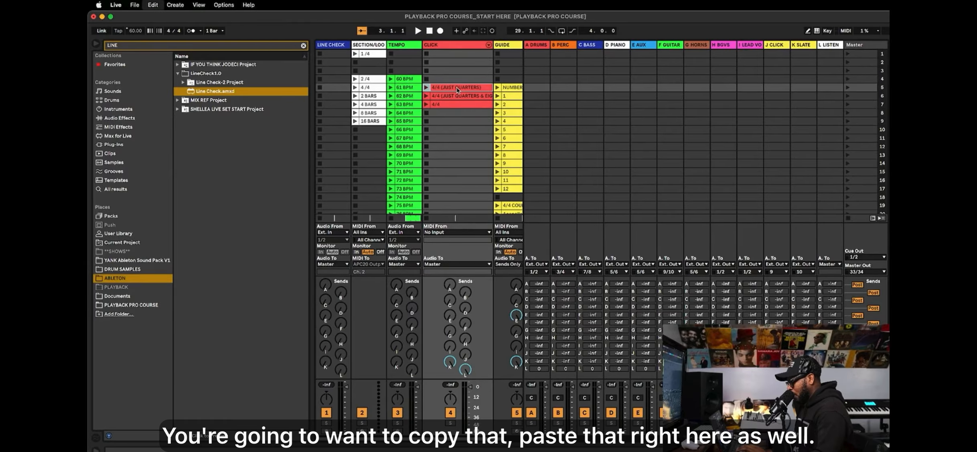
key(Tab)
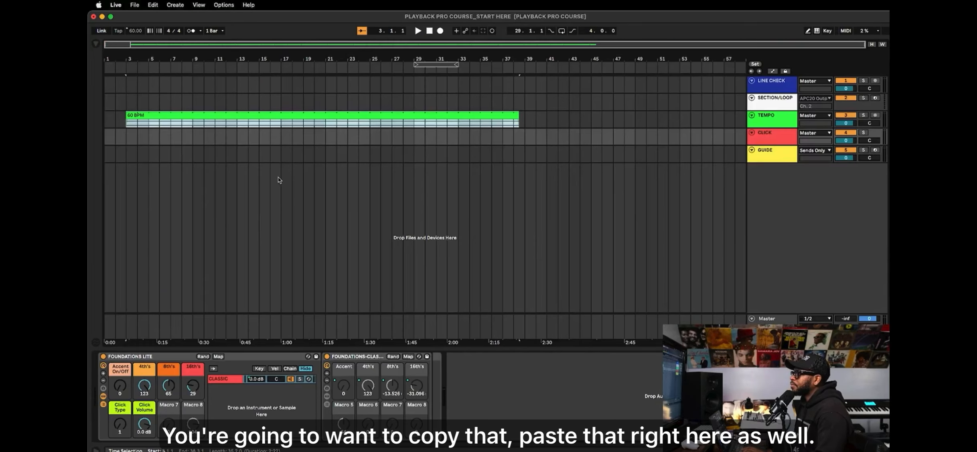
click(129, 140)
key(super+v)
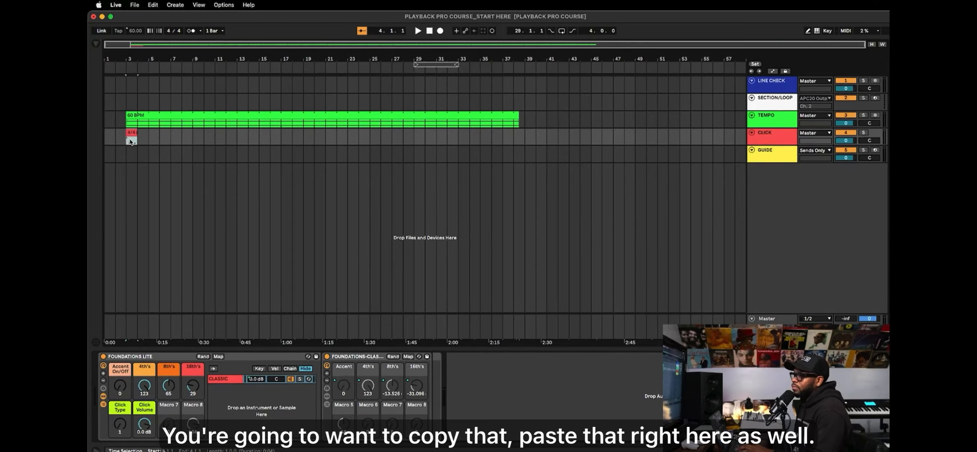
drag(134, 133, 525, 128)
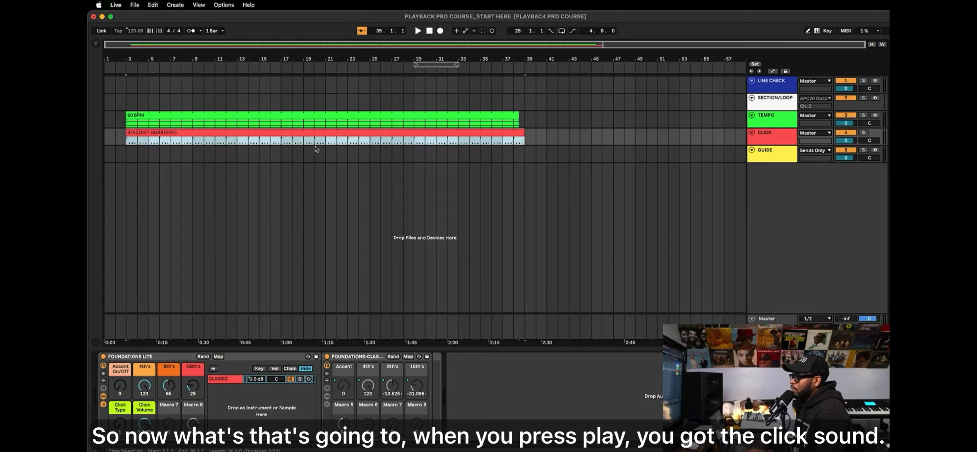
Play from bar 3 to hear the click clip, switch the built-in metronome on and off for comparison, and stop playback.
click(178, 131)
key(space)
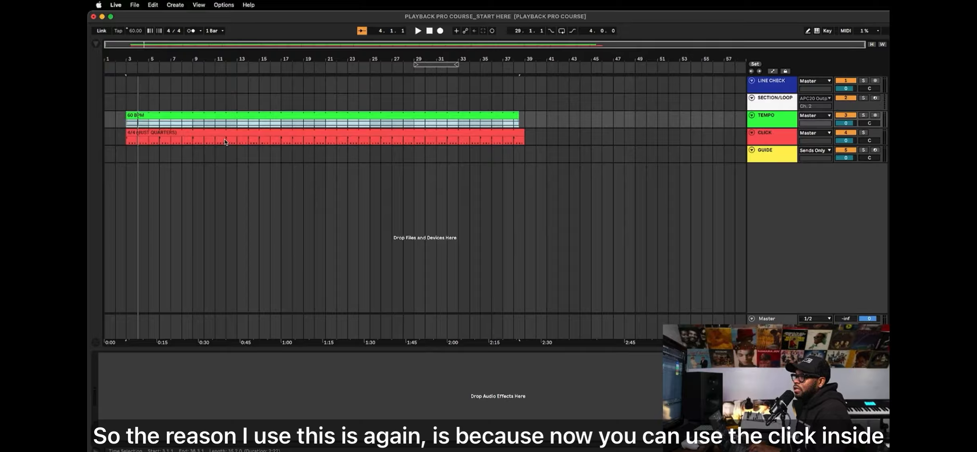
key(space)
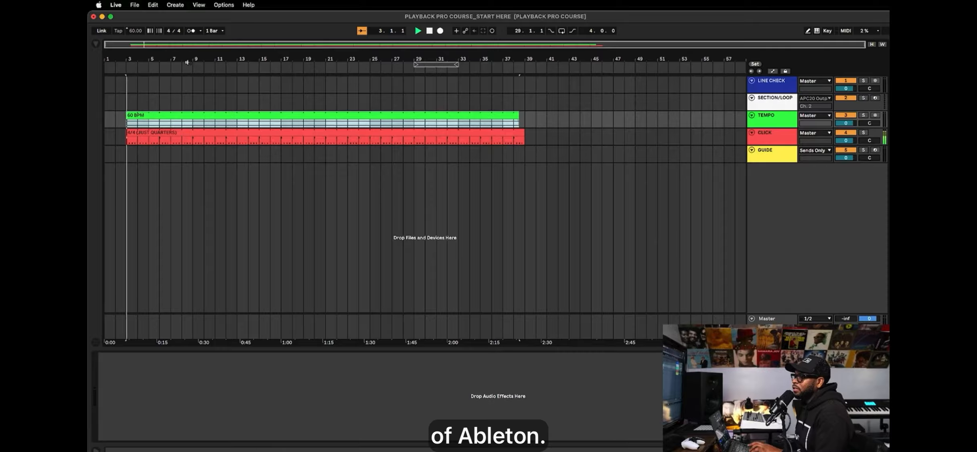
click(193, 31)
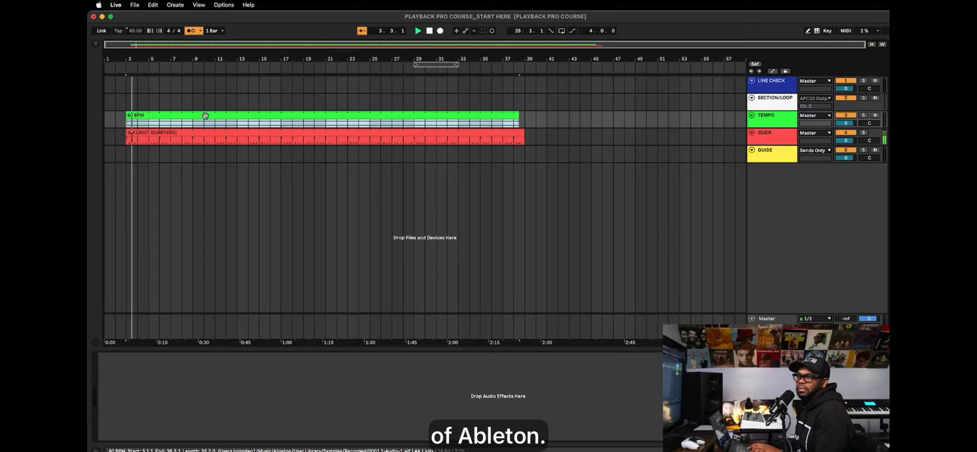
click(192, 31)
key(space)
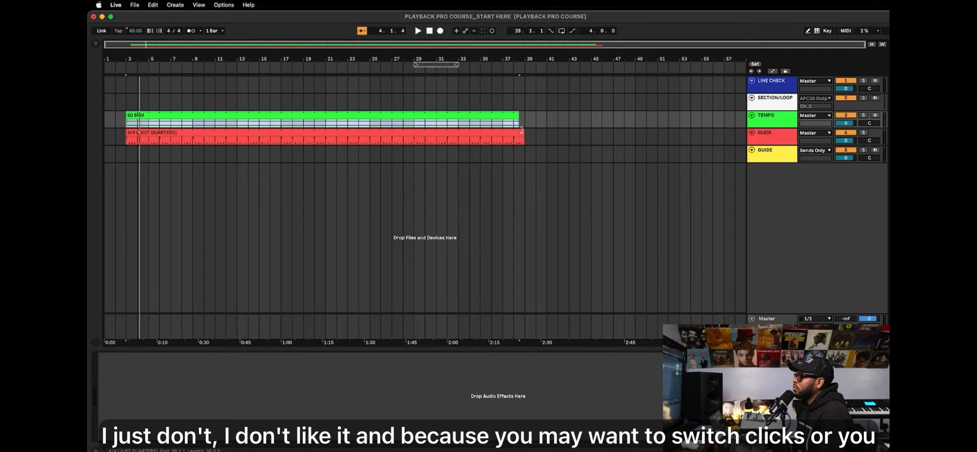
Trim the end of the 4/4 (JUST QUARTERS) clip to 38.1.1 and show the GUIDE track's devices.
drag(522, 133, 514, 132)
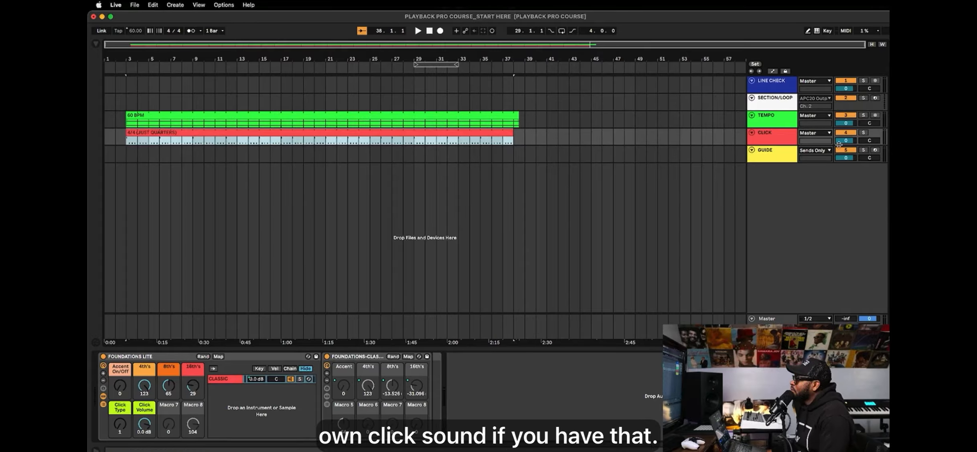
click(754, 140)
click(759, 150)
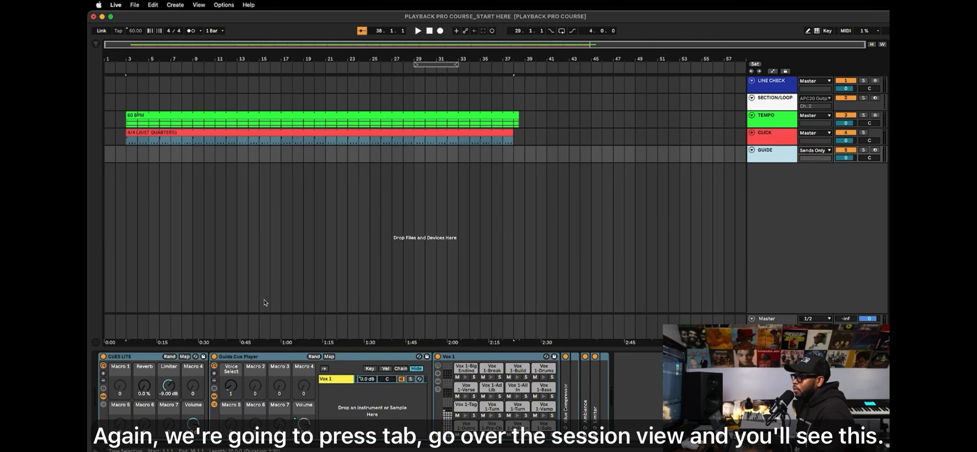
Look through the number and cue clips in the GUIDE track's session slots and select the Chorus clip.
key(Tab)
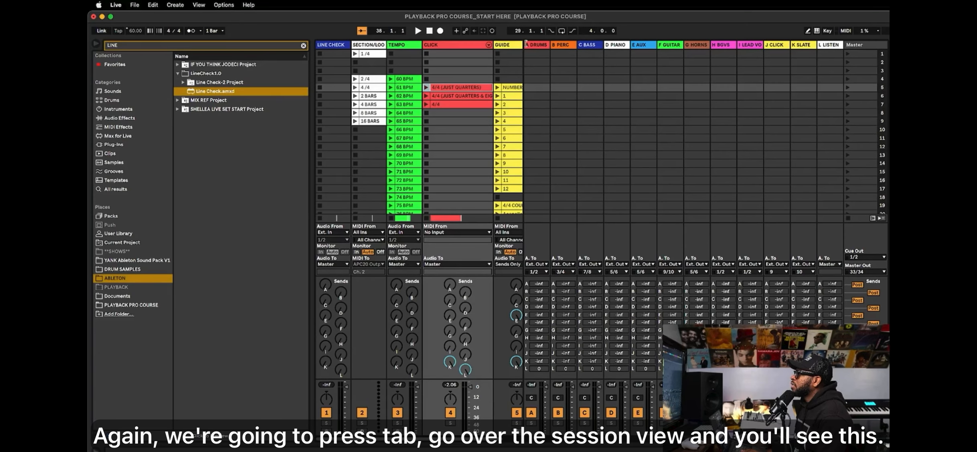
scroll(482, 68, right, 3)
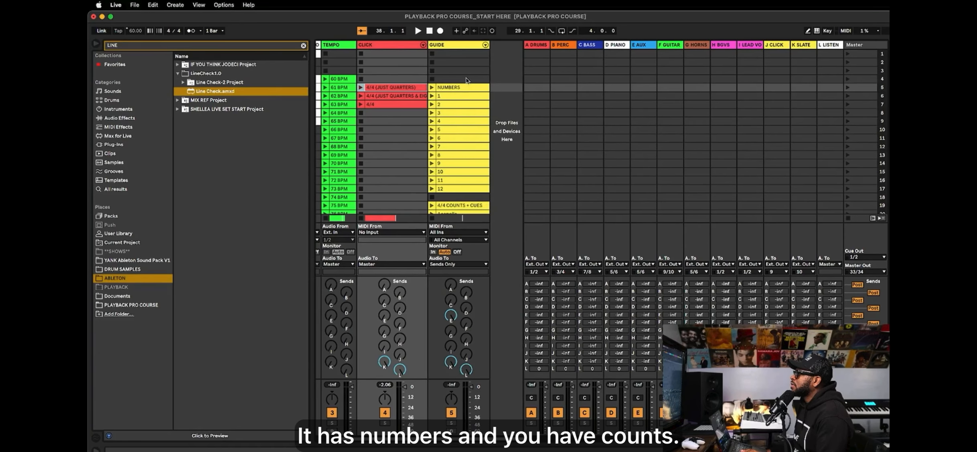
scroll(458, 140, down, 3)
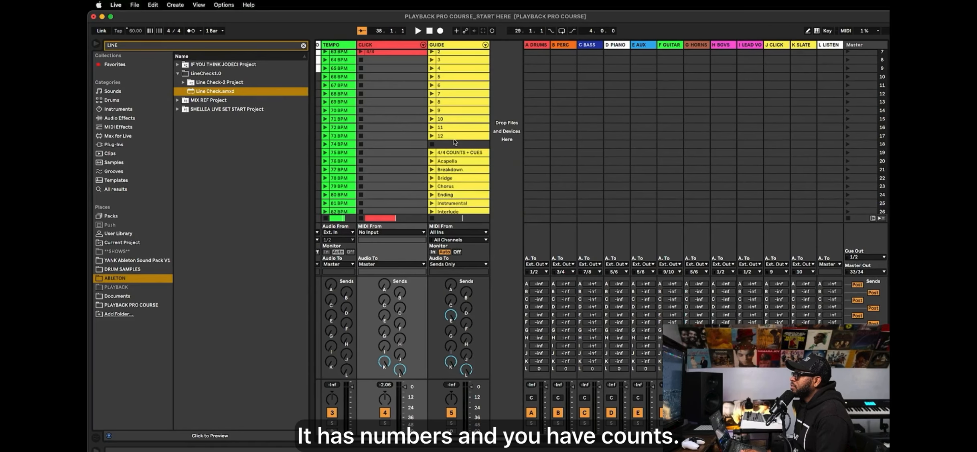
scroll(460, 145, down, 4)
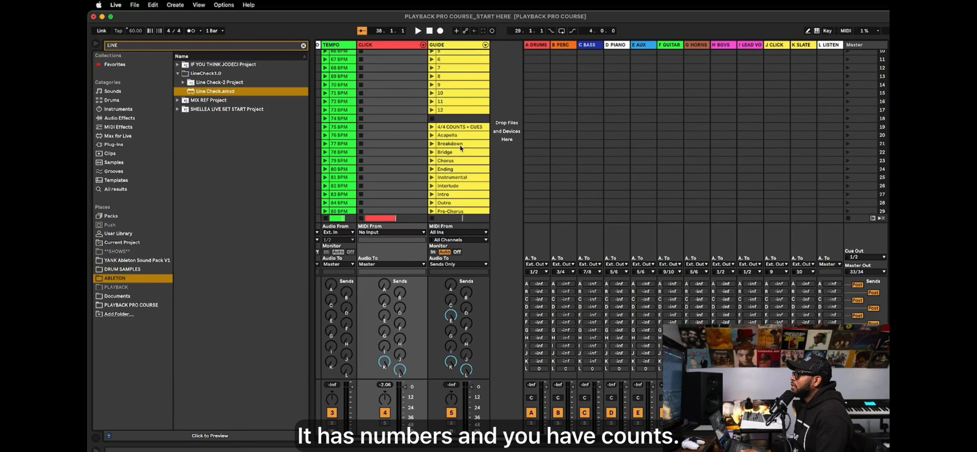
click(447, 127)
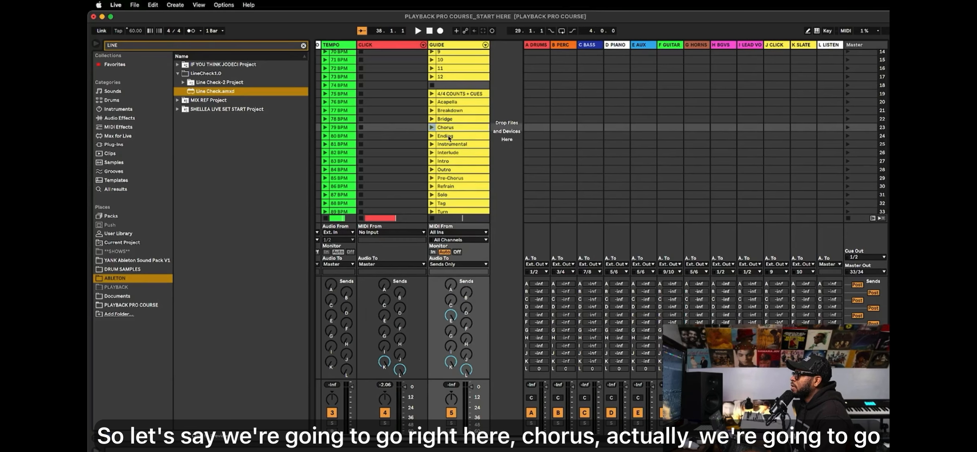
Create a clip from 21.1.1 to 24.1.1 on the arrangement's SECTION/LOOP track and name it CHORUS.
key(Tab)
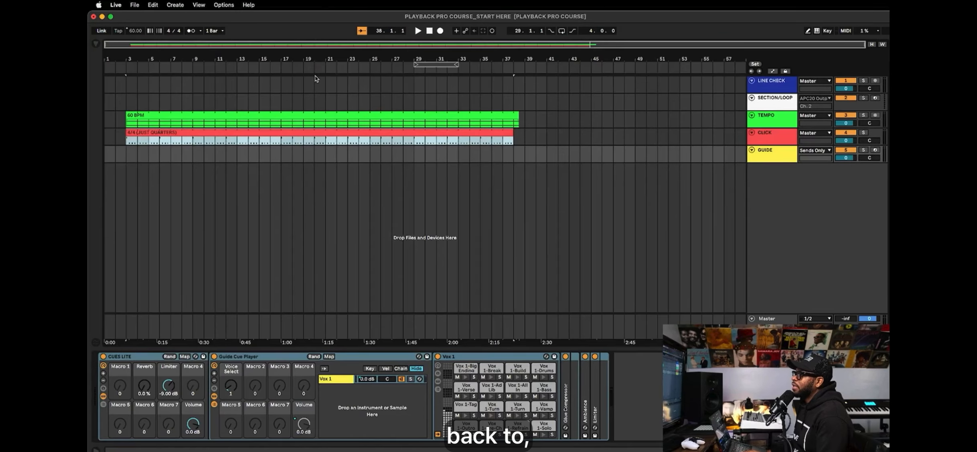
drag(328, 52, 329, 105)
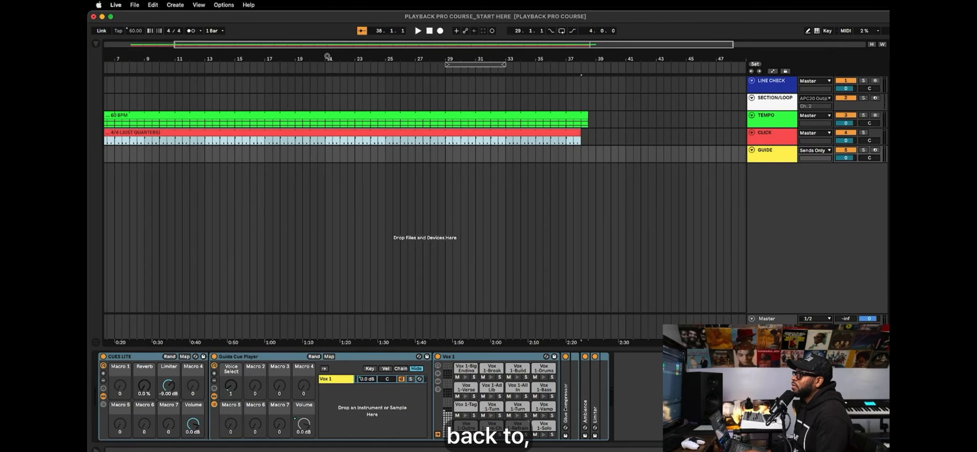
double_click(329, 102)
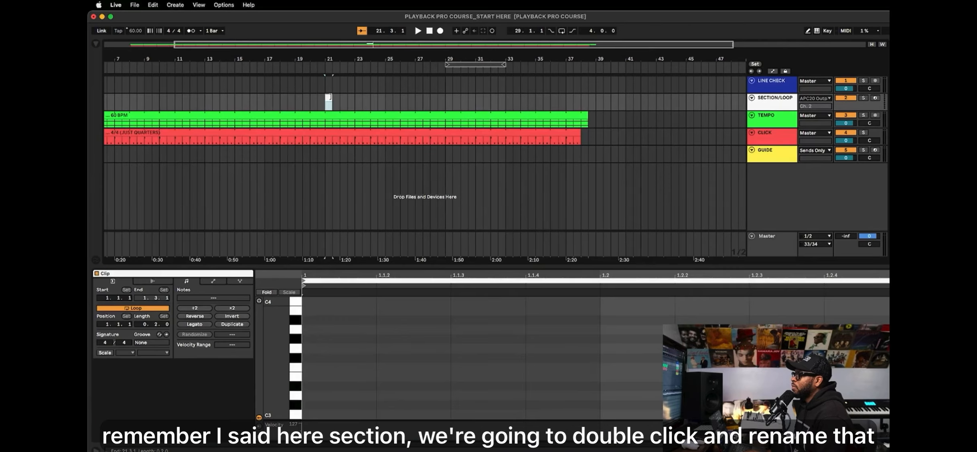
drag(329, 99, 351, 99)
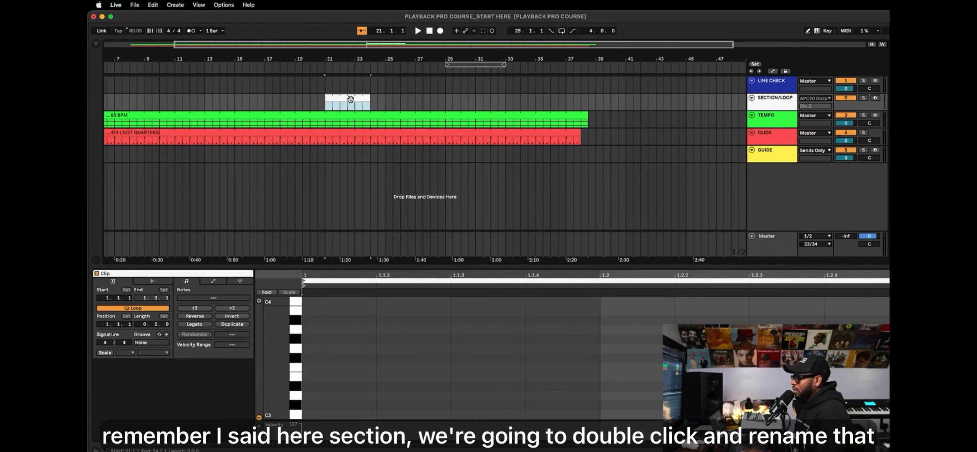
key(super+r)
text(CH)
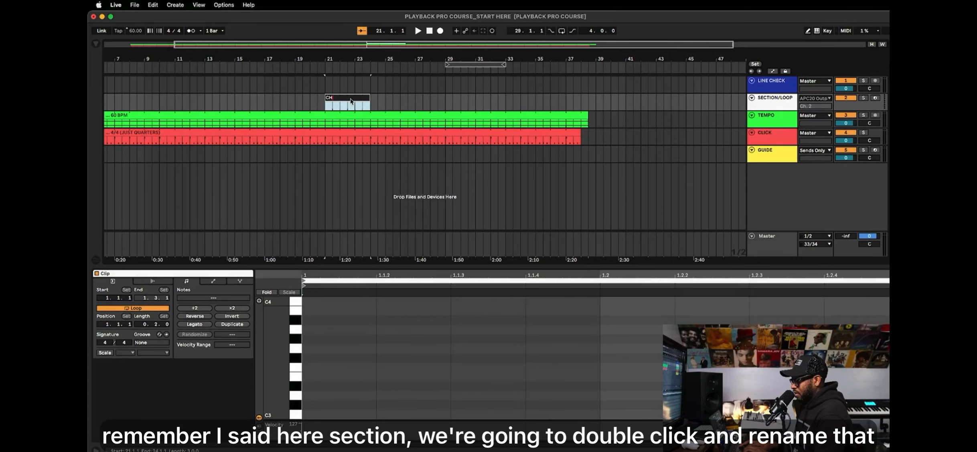
text(ORUS)
key(Return)
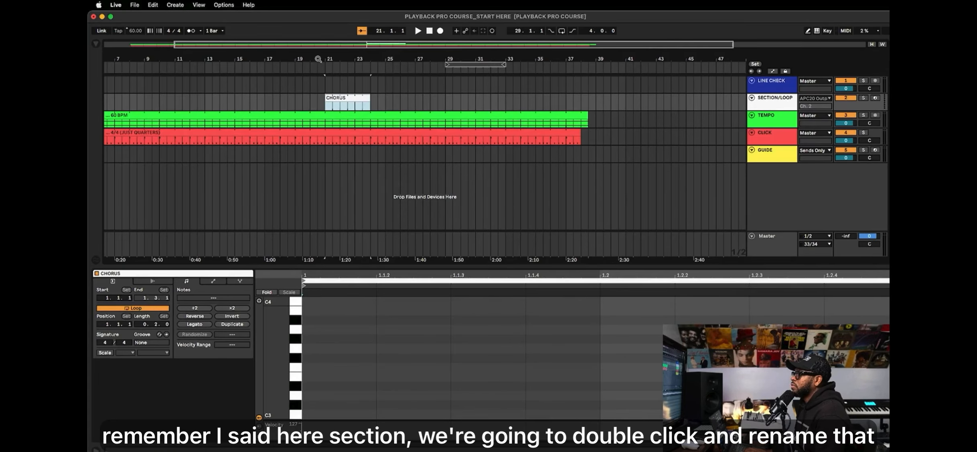
Copy the Chorus cue clip from the session slots to 20.1.1 on the GUIDE track's arrangement, one bar before the CHORUS section.
key(Tab)
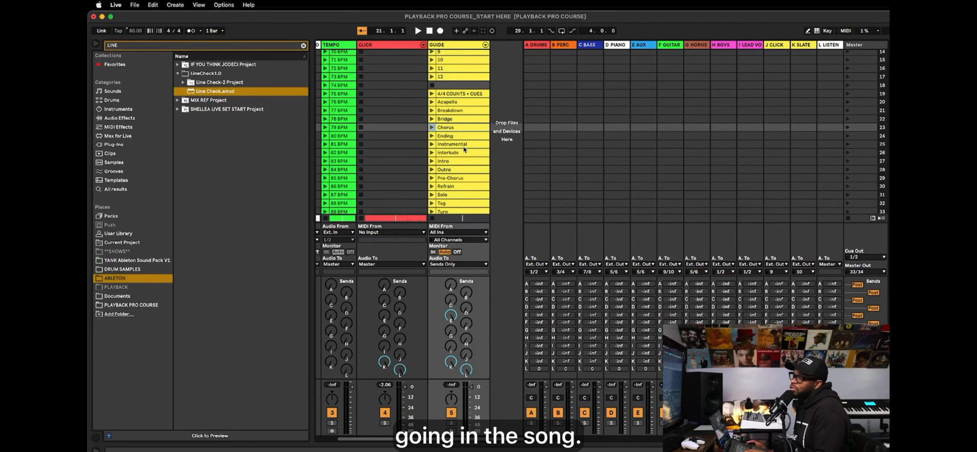
key(super+c)
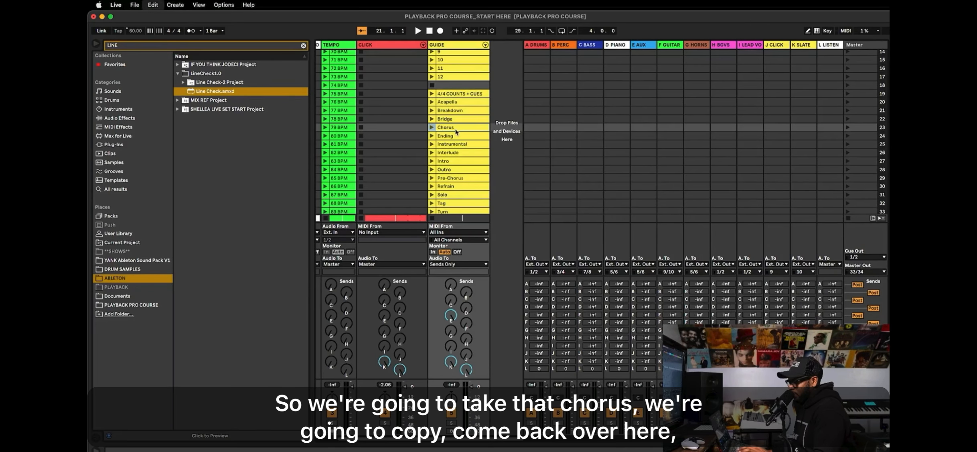
key(Tab)
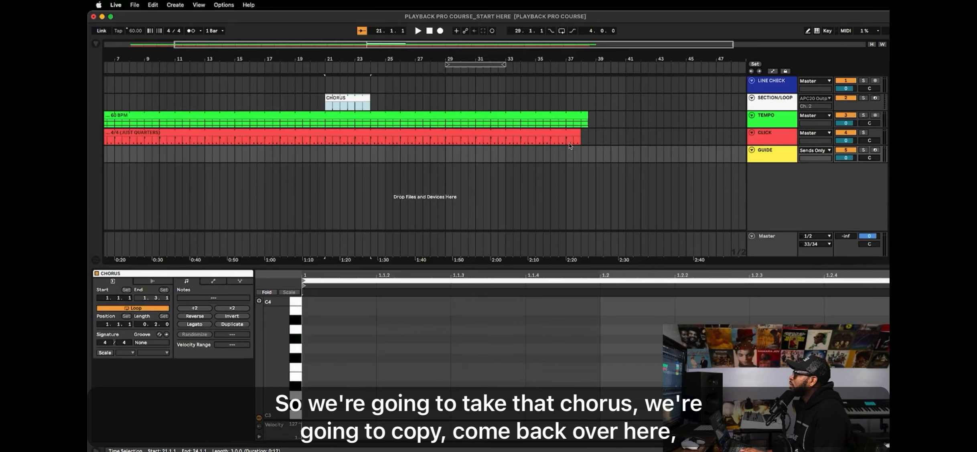
click(301, 155)
click(295, 156)
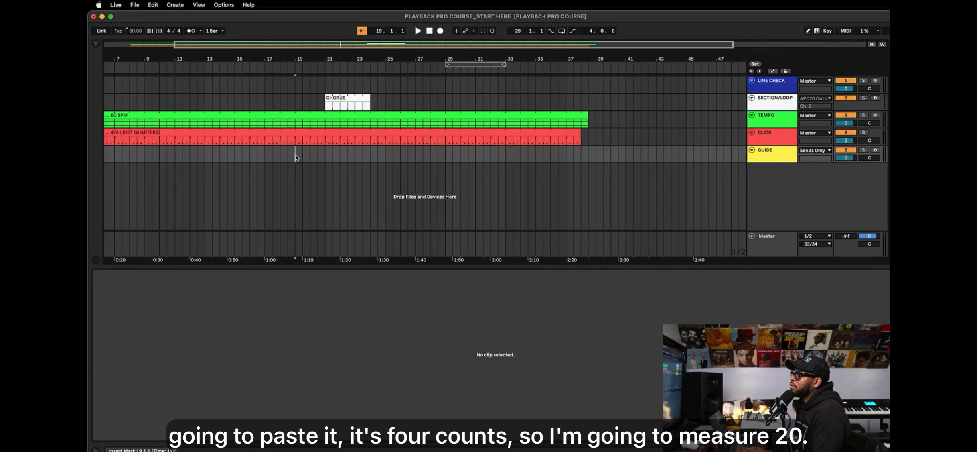
key(plus)
click(307, 153)
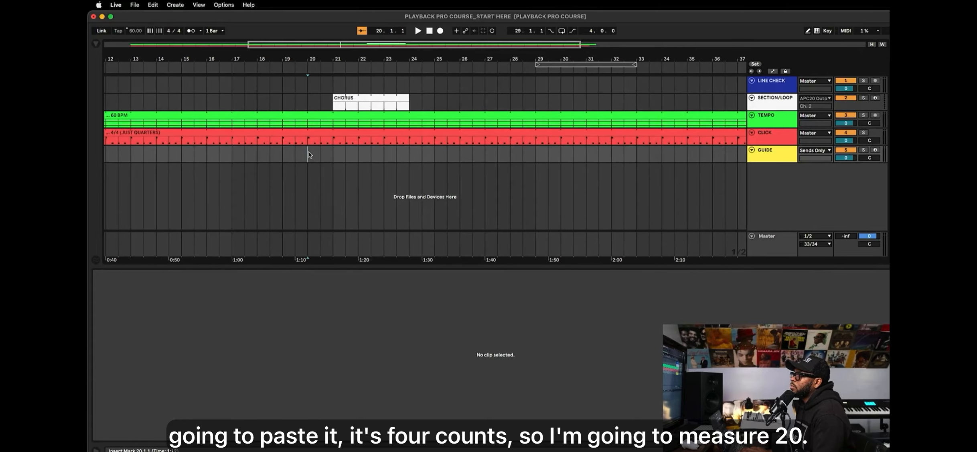
key(super+v)
Play the arrangement from the Chorus cue at bar 20 into the CHORUS section, then stop and hide the clip details.
click(317, 159)
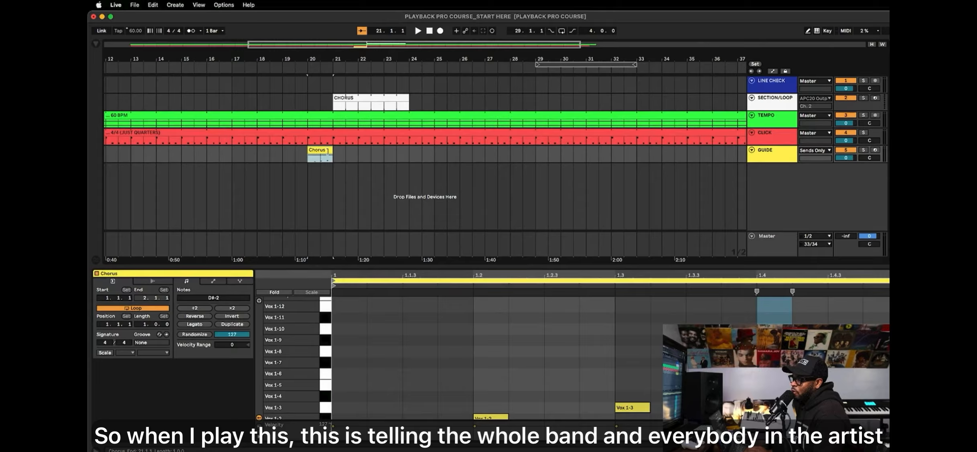
click(319, 150)
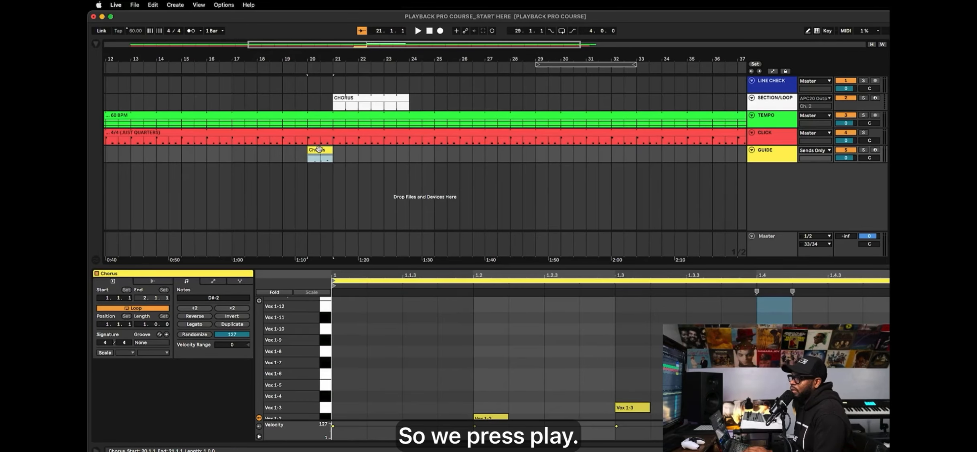
key(space)
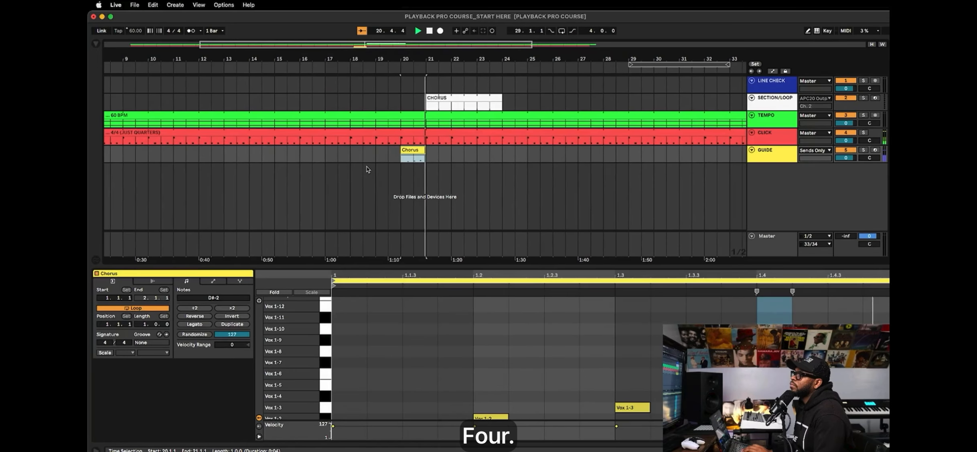
key(space)
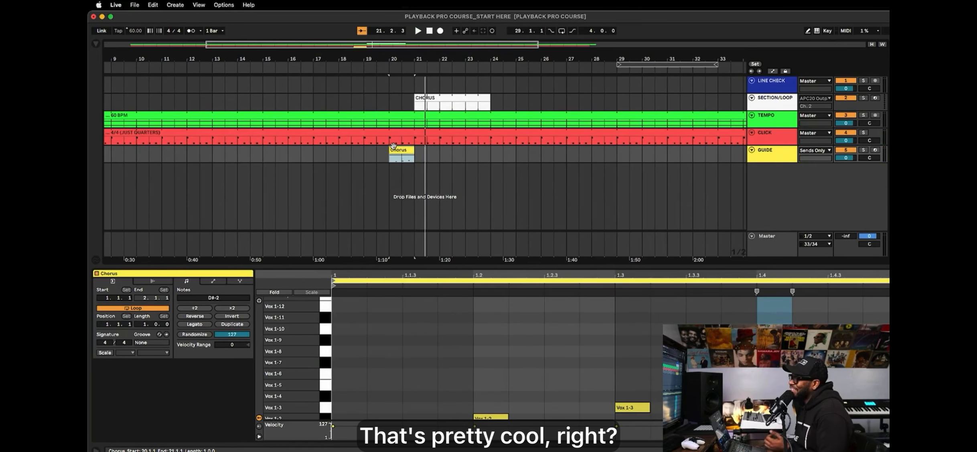
double_click(394, 149)
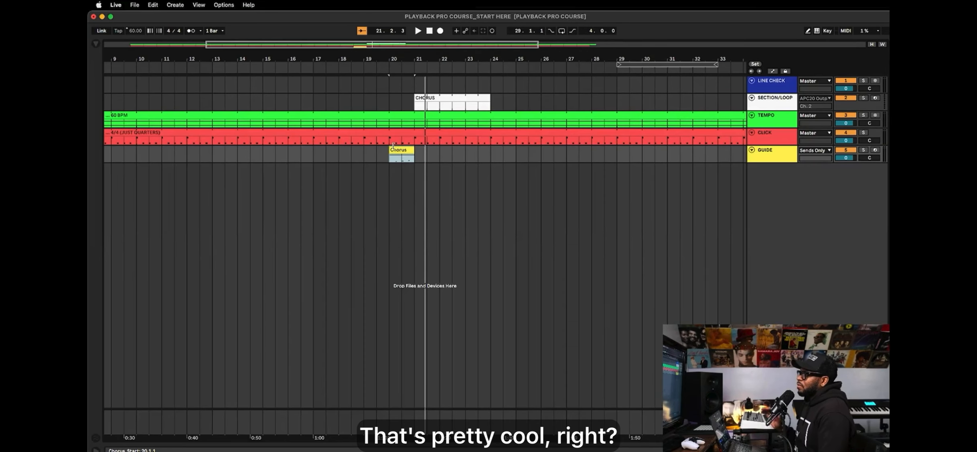
scroll(425, 155, down, 2)
scroll(424, 155, down, 4)
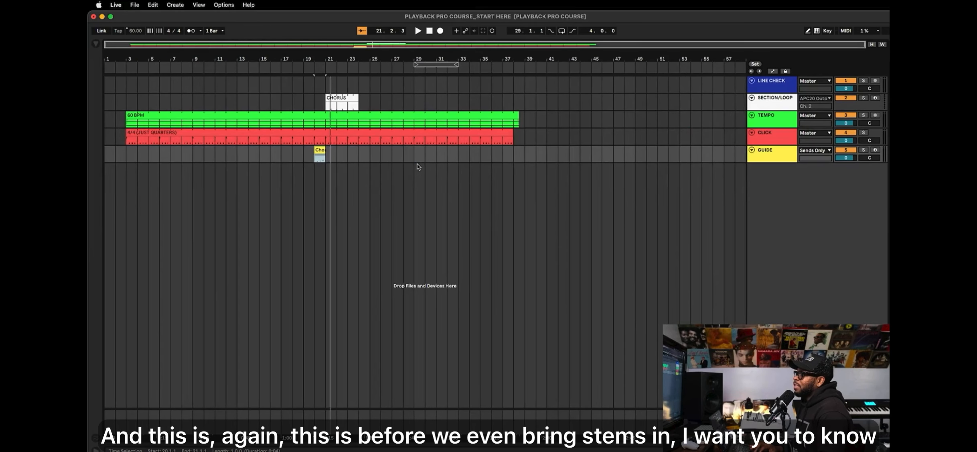